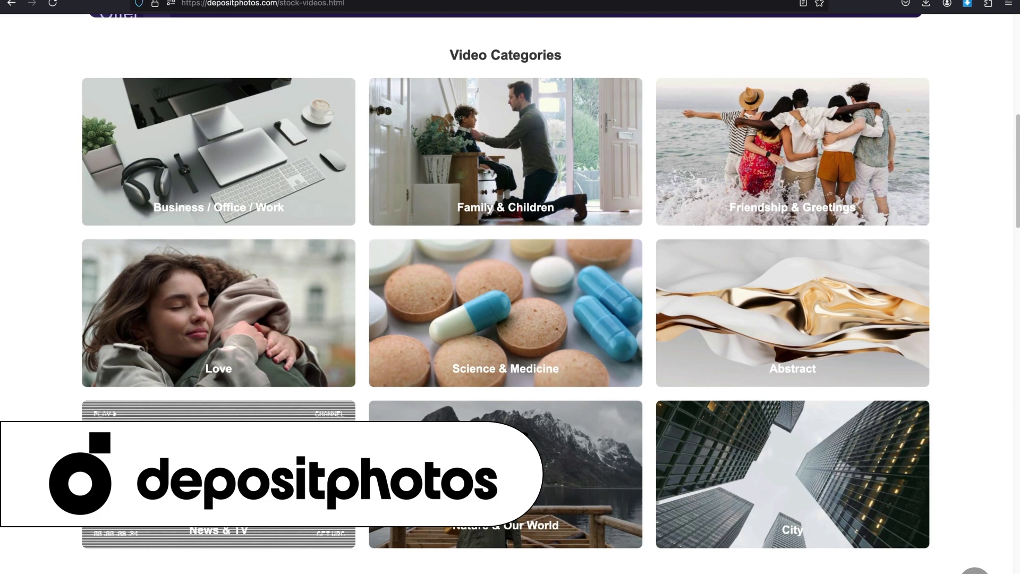
- Scroll down to the Video Categories: Business / Office / Work, Family & Children and Love
{"action": "scroll", "coordinate": [505, 313], "scroll_direction": "down", "scroll_amount": 1}
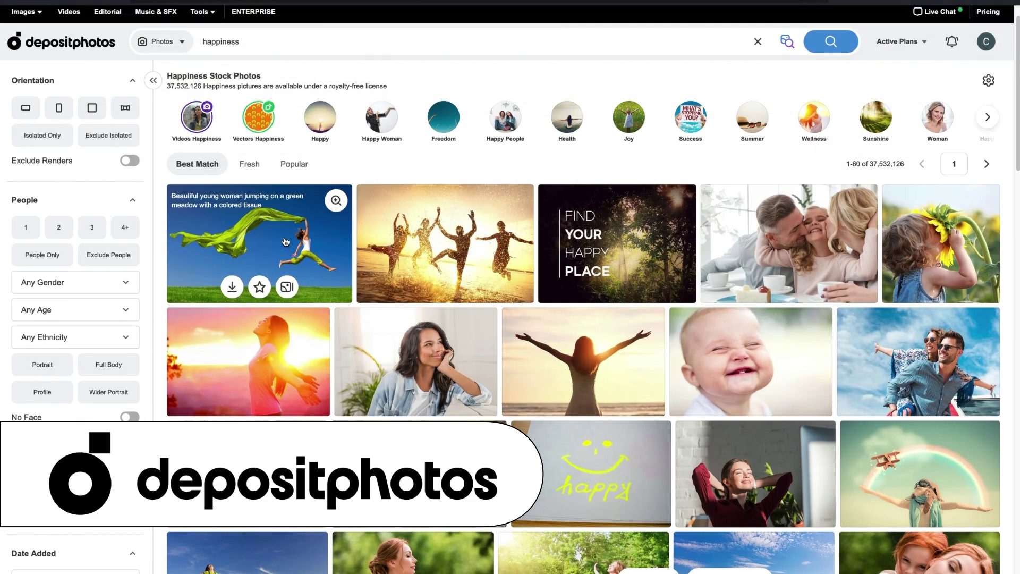
- View the jumping woman happiness photo full size, then preview the Bali volcano lake aerial clip
{"action": "left_click", "coordinate": [286, 241]}
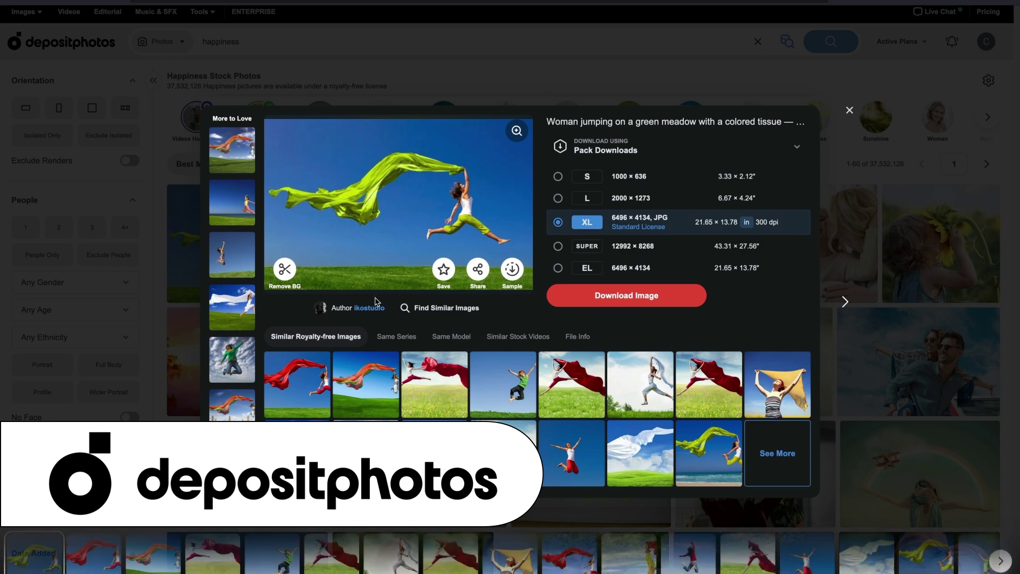
{"action": "left_click", "coordinate": [393, 255]}
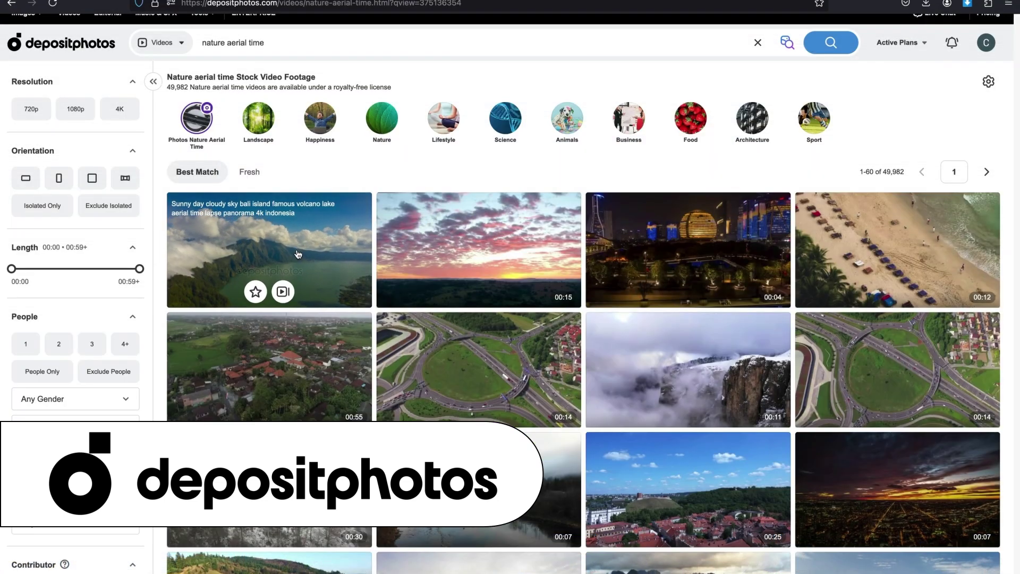
{"action": "left_click", "coordinate": [298, 255]}
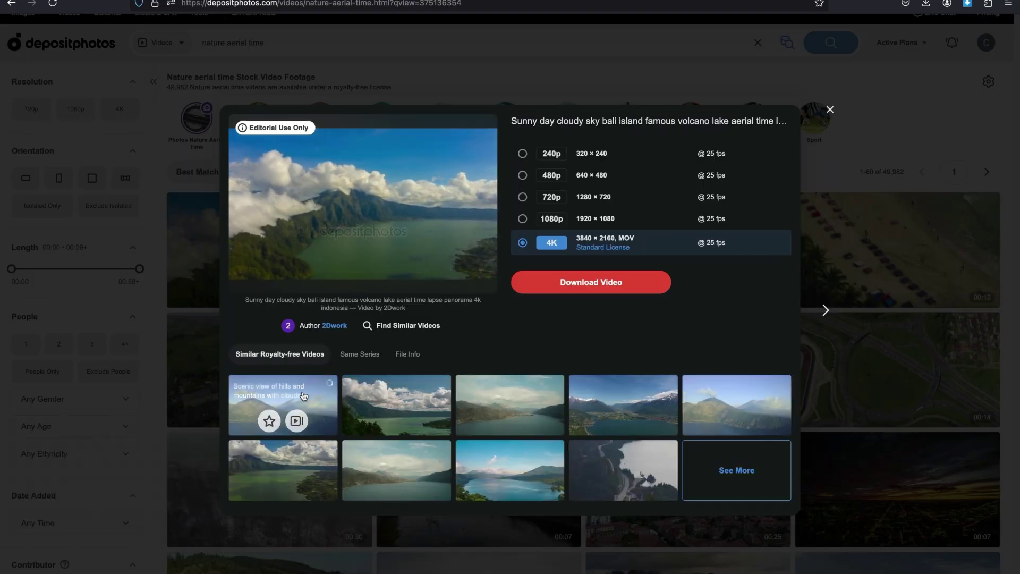
{"action": "mouse_move", "coordinate": [393, 414]}
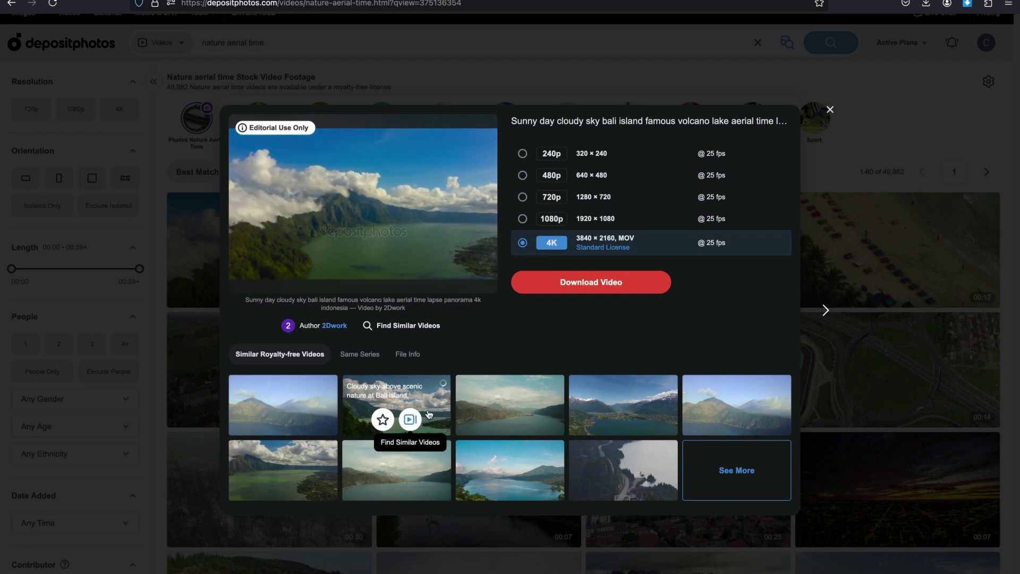
{"action": "mouse_move", "coordinate": [504, 418]}
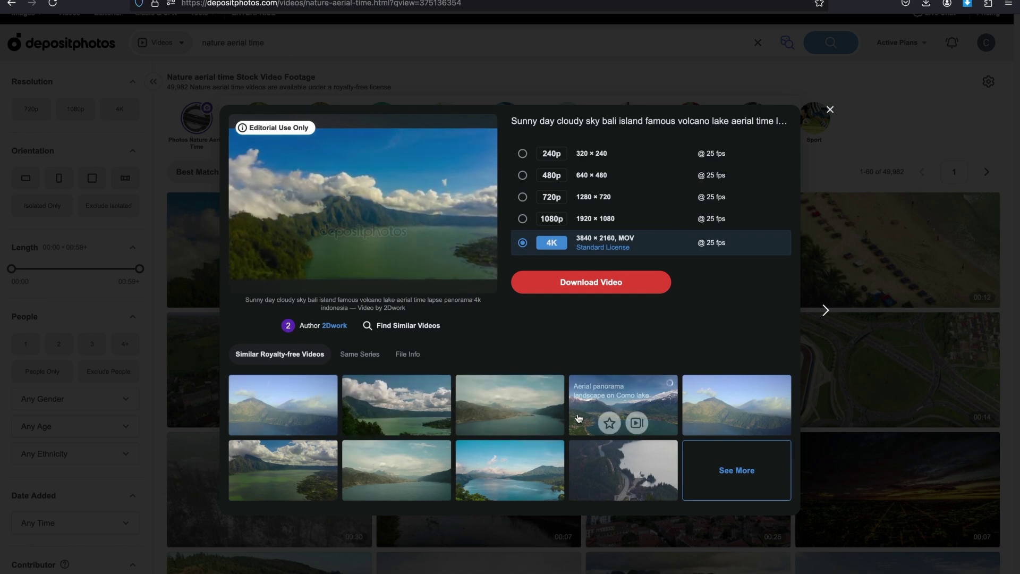
{"action": "mouse_move", "coordinate": [723, 418]}
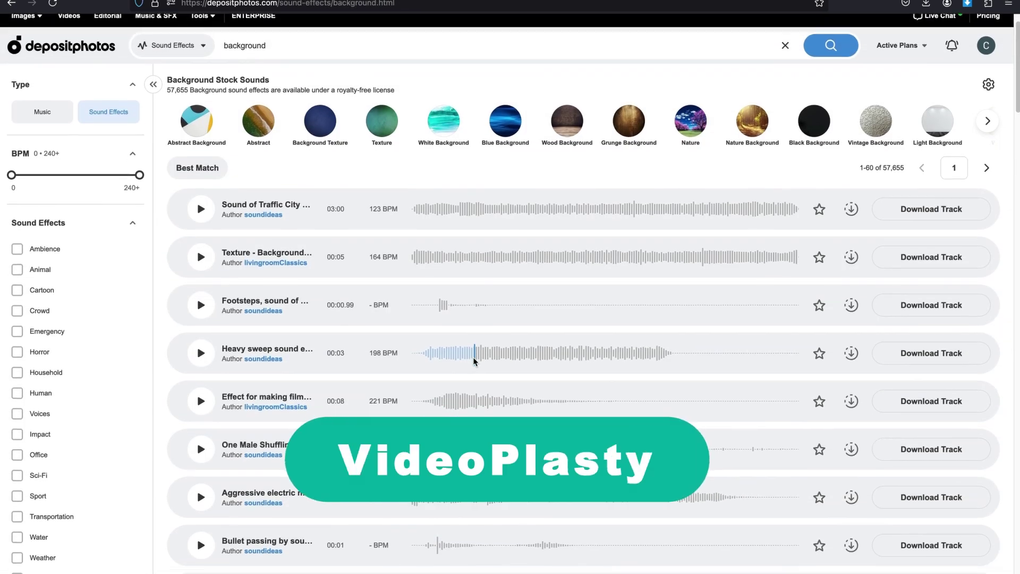
- Play the Sound of Traffic City sound effect and browse the people vector illustrations
{"action": "scroll", "coordinate": [474, 358], "scroll_direction": "down", "scroll_amount": 2}
{"action": "scroll", "coordinate": [473, 361], "scroll_direction": "down", "scroll_amount": 1}
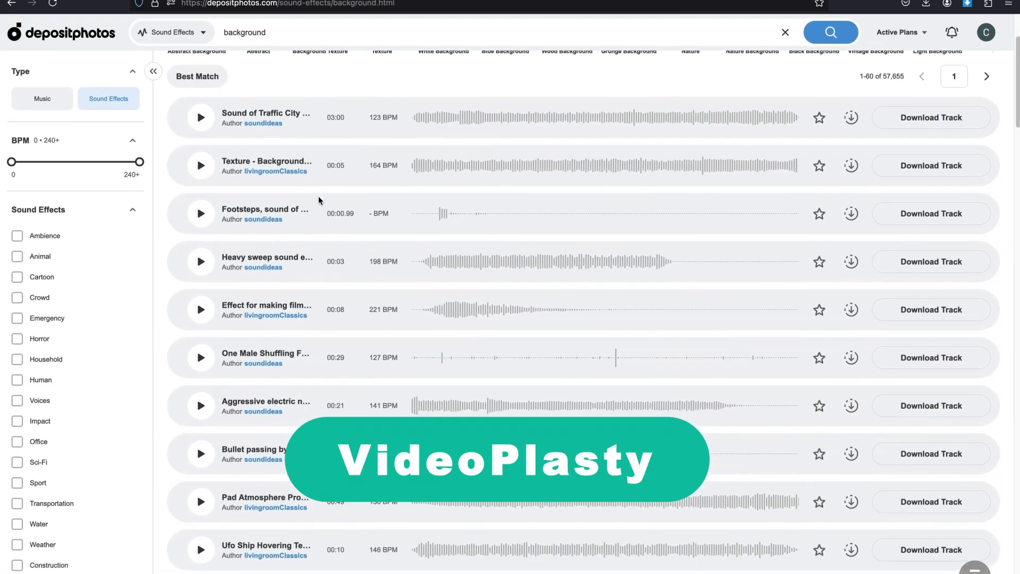
{"action": "left_click", "coordinate": [200, 104]}
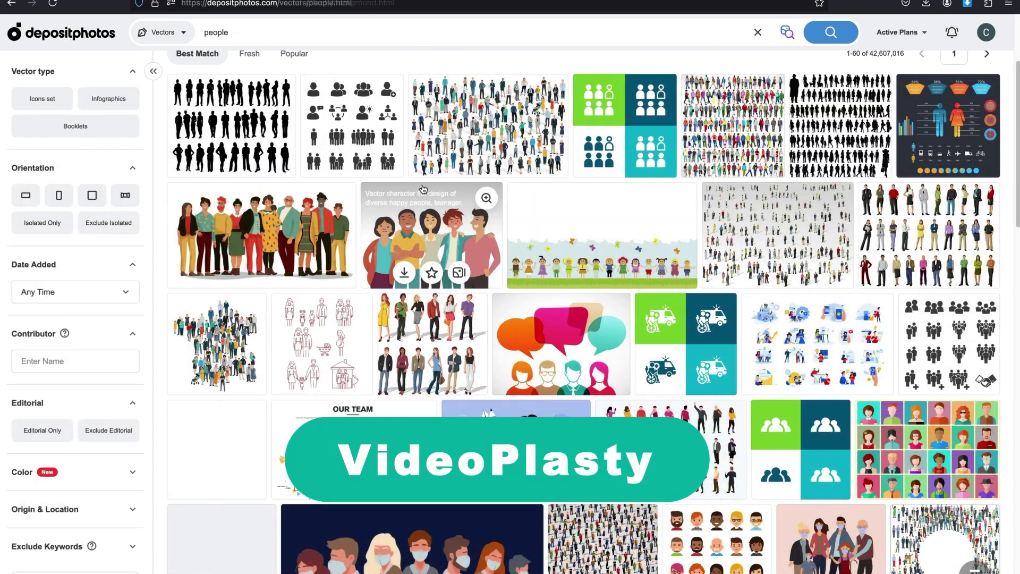
{"action": "scroll", "coordinate": [423, 189], "scroll_direction": "down", "scroll_amount": 3}
{"action": "scroll", "coordinate": [423, 189], "scroll_direction": "down", "scroll_amount": 15}
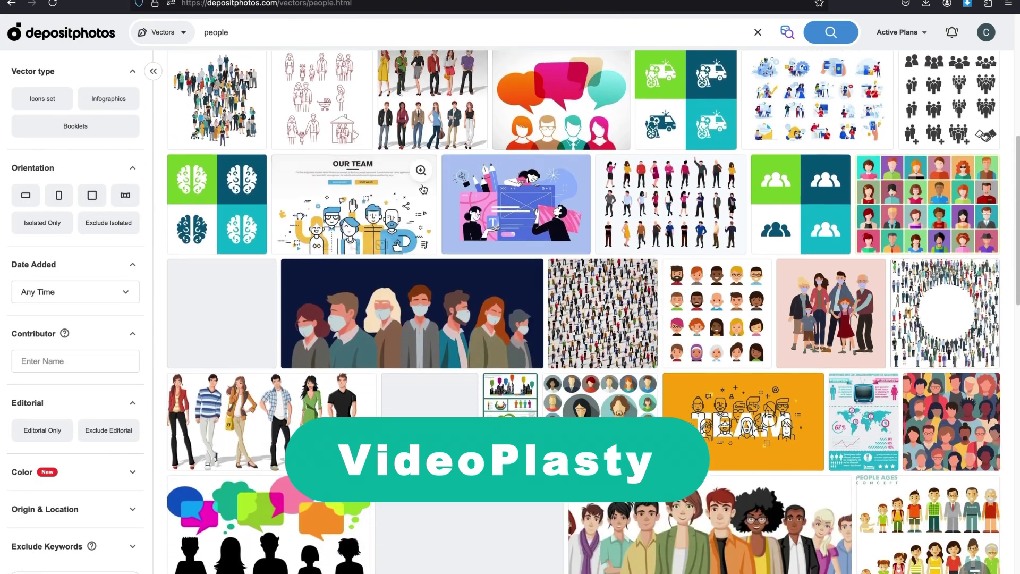
{"action": "scroll", "coordinate": [104, 316], "scroll_direction": "down", "scroll_amount": 2}
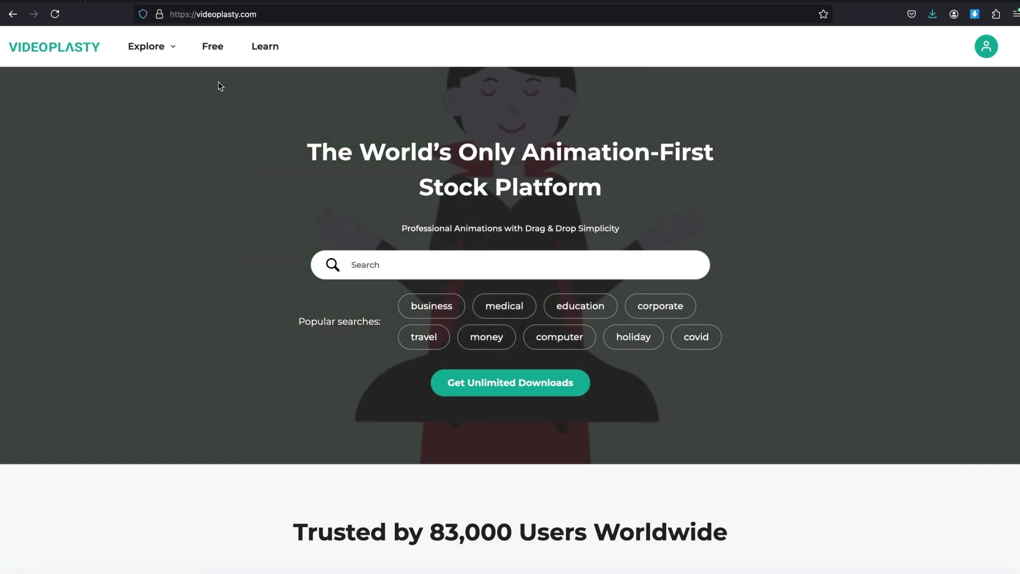
- Filter VideoPlasty to Free and scroll through the 36 free characters and icons
{"action": "left_click", "coordinate": [212, 46]}
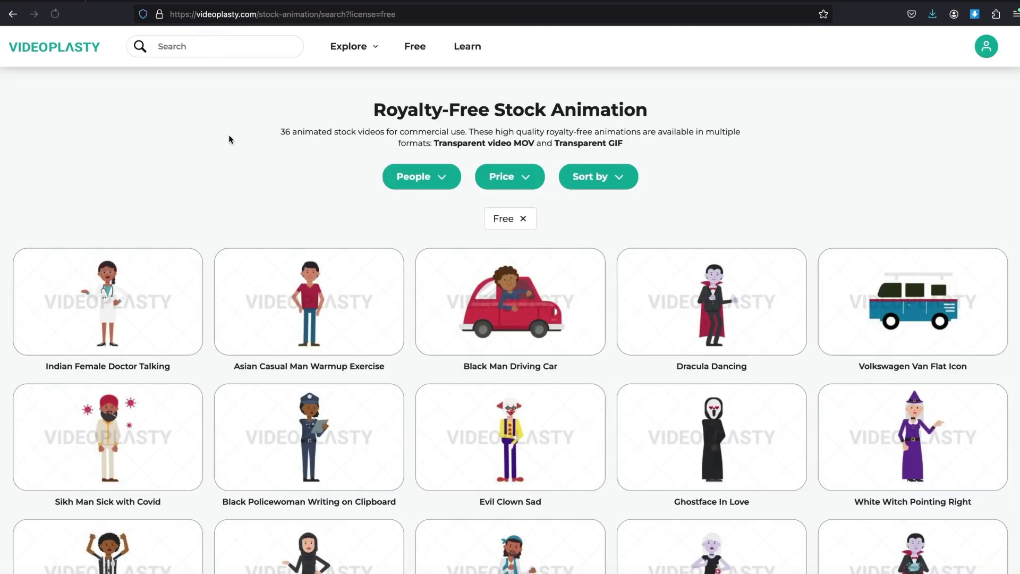
{"action": "scroll", "coordinate": [228, 141], "scroll_direction": "down", "scroll_amount": 3}
{"action": "scroll", "coordinate": [227, 143], "scroll_direction": "down", "scroll_amount": 3}
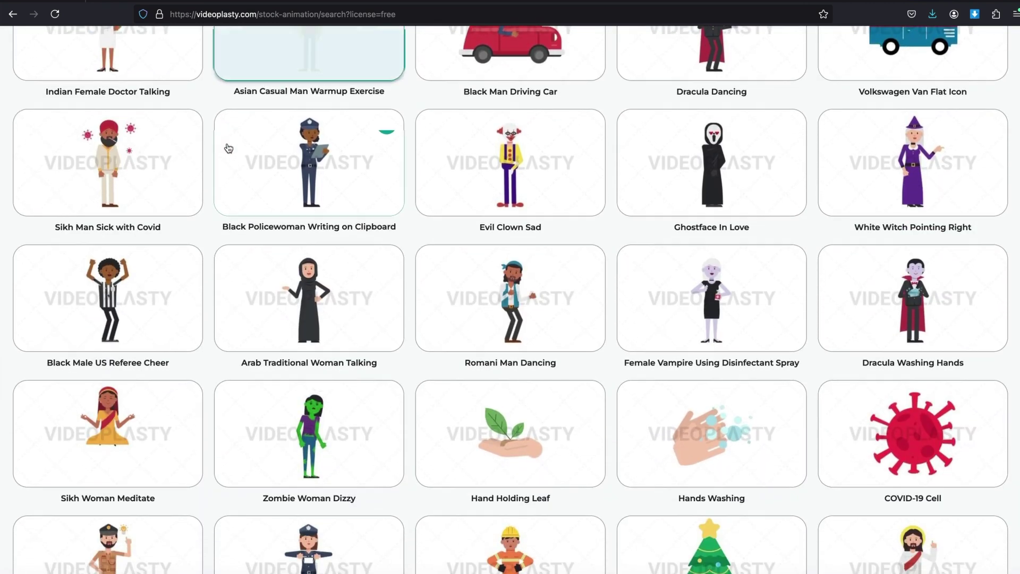
{"action": "scroll", "coordinate": [228, 148], "scroll_direction": "down", "scroll_amount": 3}
{"action": "scroll", "coordinate": [229, 147], "scroll_direction": "down", "scroll_amount": 2}
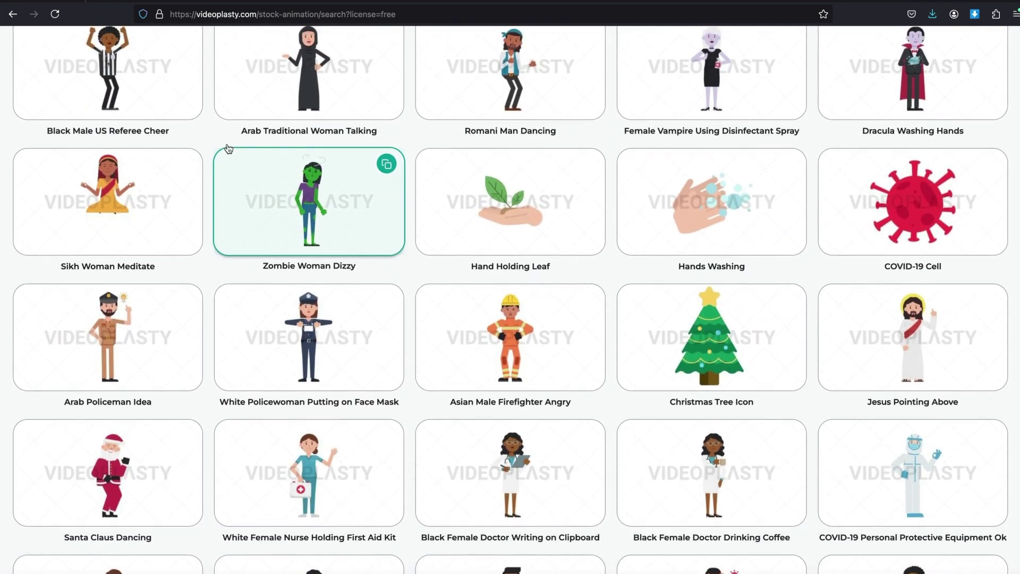
{"action": "scroll", "coordinate": [227, 148], "scroll_direction": "up", "scroll_amount": 7}
{"action": "scroll", "coordinate": [228, 149], "scroll_direction": "up", "scroll_amount": 3}
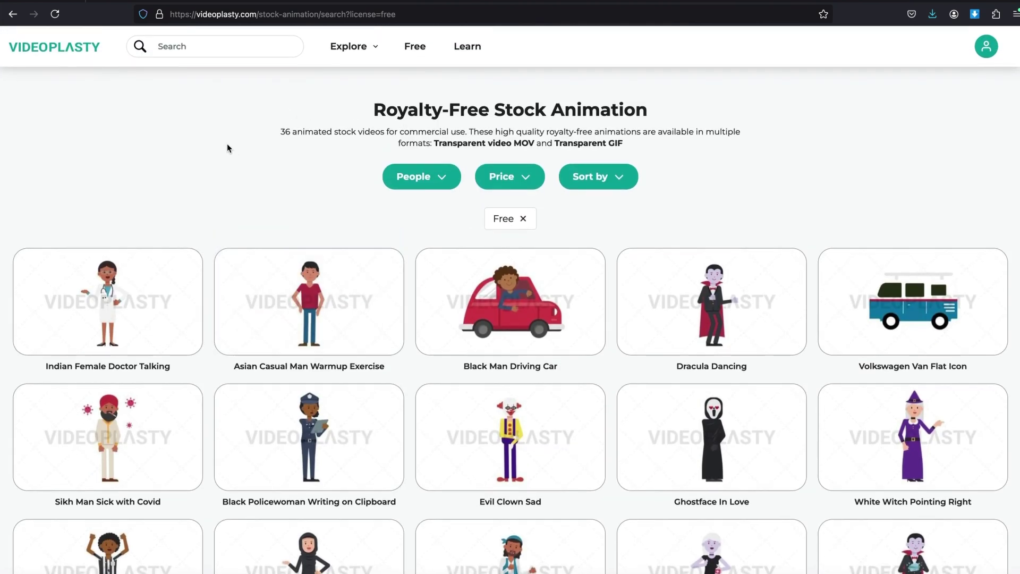
- Search VideoPlasty for 'Boy S' and open the Boy skipping animation page
{"action": "left_click", "coordinate": [223, 43]}
{"action": "type", "text": "Boy Skipping"}
{"action": "key", "text": "Return"}
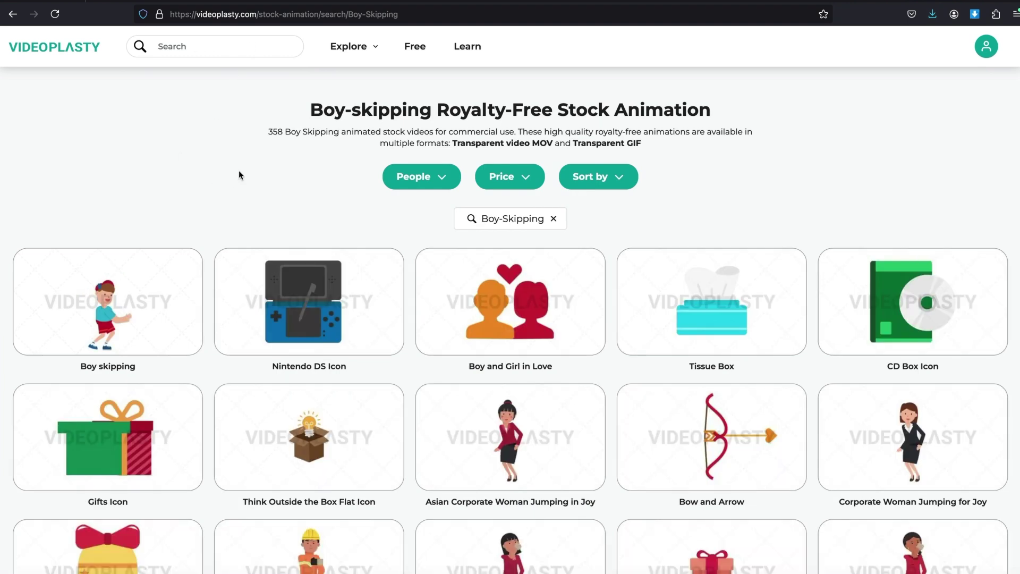
{"action": "mouse_move", "coordinate": [141, 272]}
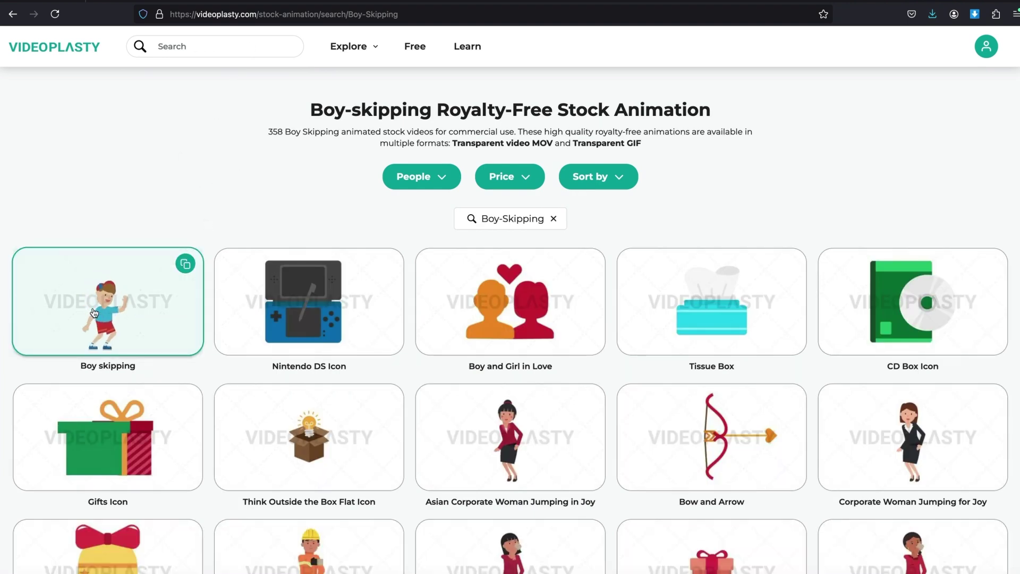
{"action": "left_click", "coordinate": [94, 312]}
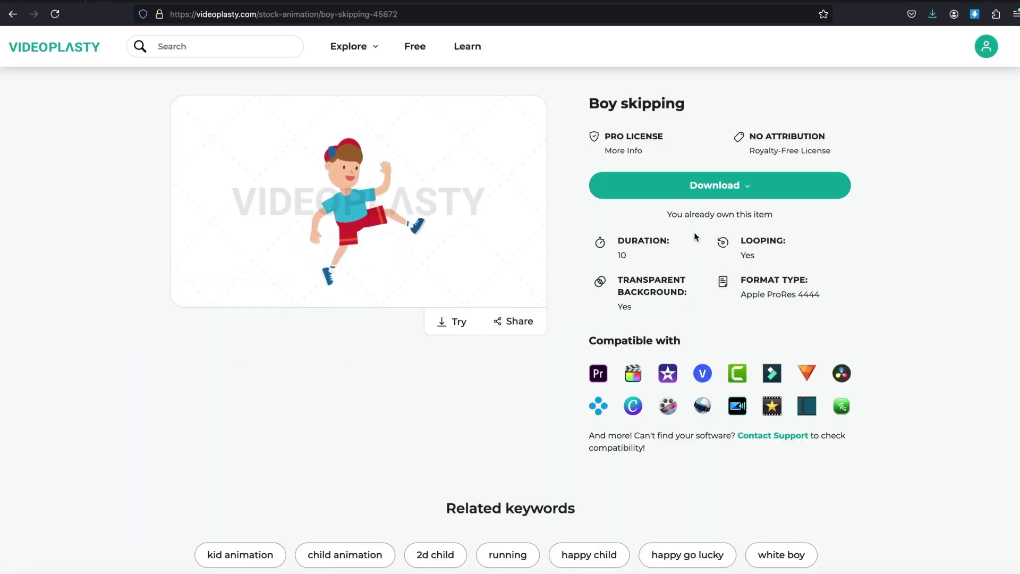
- Download the Boy skipping animation in Apple ProRes 4444 format
{"action": "left_click", "coordinate": [742, 187]}
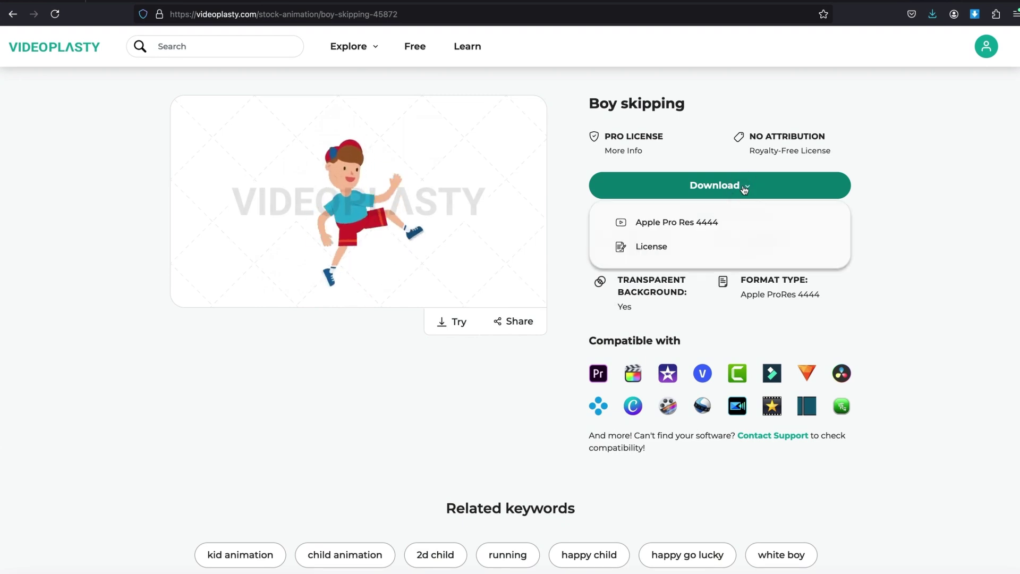
{"action": "left_click", "coordinate": [705, 222]}
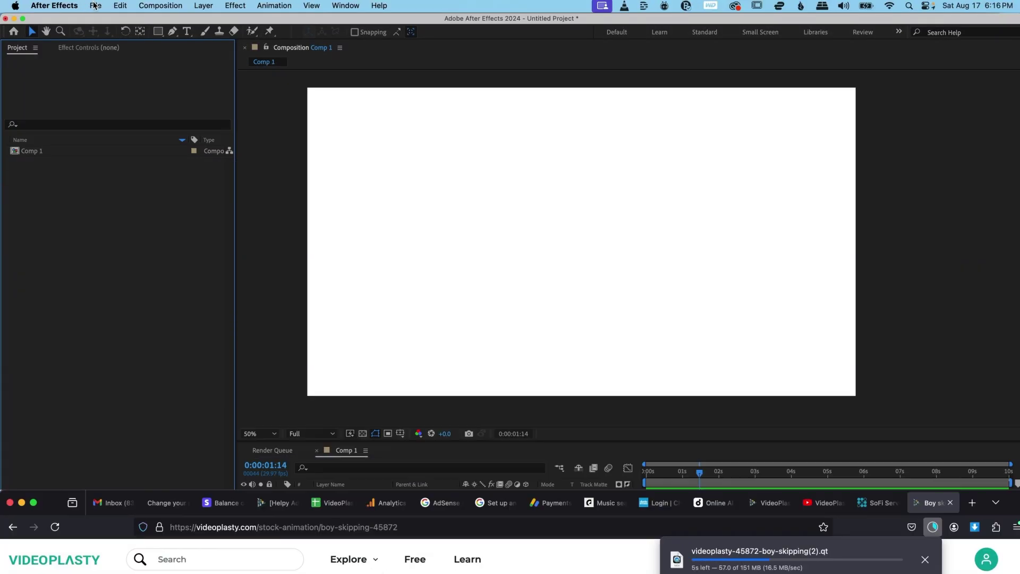
{"action": "left_click", "coordinate": [95, 5]}
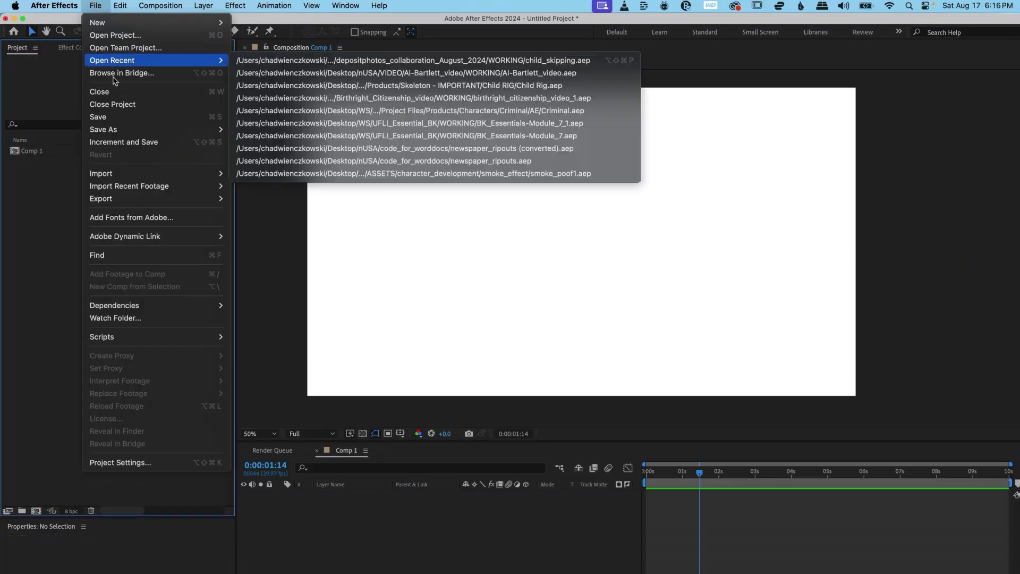
- Import videoplasty-45872-boy-skipping(1).qt, place it in Comp 1 and rewind to 0:00
{"action": "mouse_move", "coordinate": [113, 173]}
{"action": "left_click", "coordinate": [387, 173]}
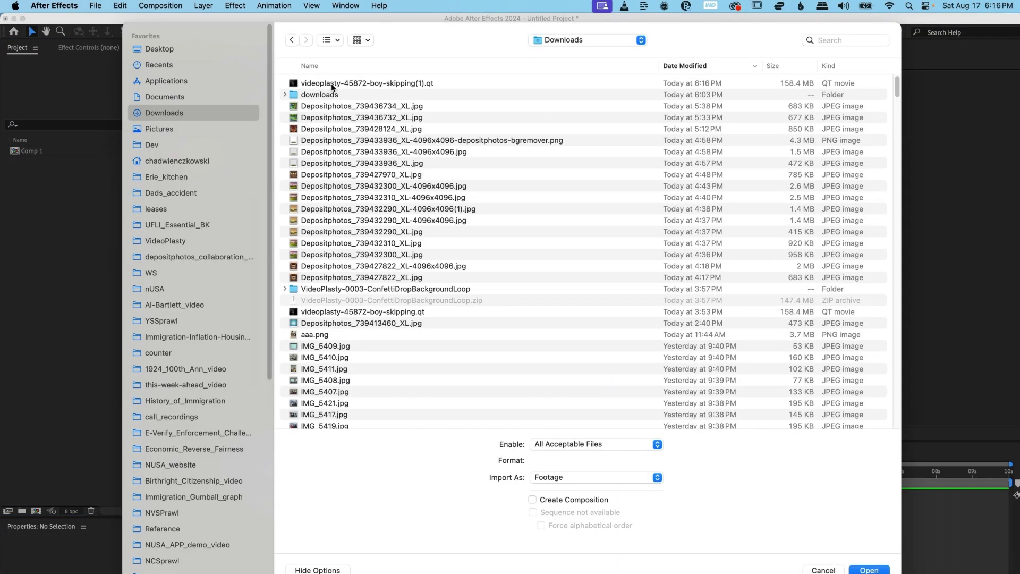
{"action": "double_click", "coordinate": [332, 84]}
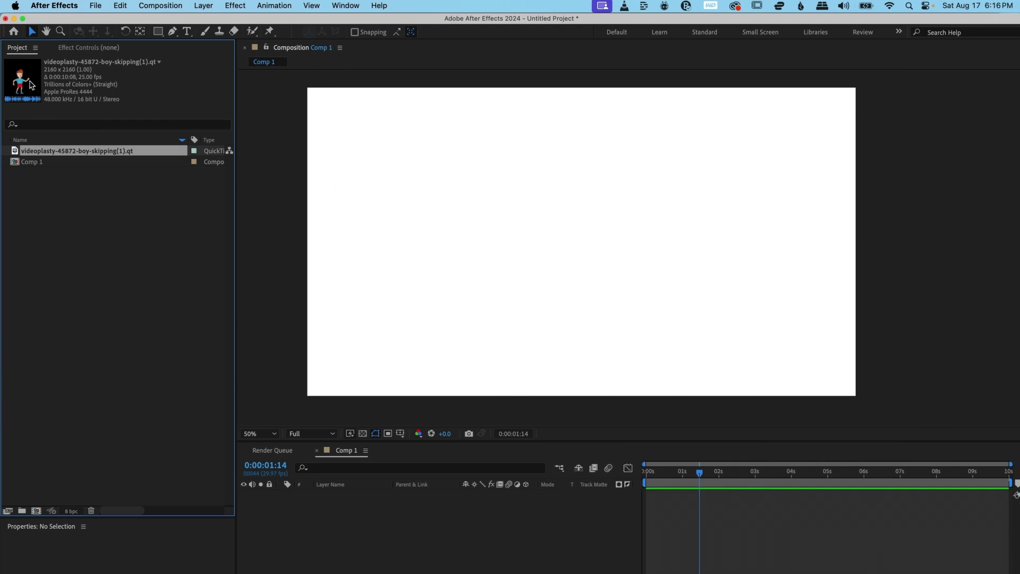
{"action": "left_click_drag", "start_coordinate": [53, 151], "coordinate": [463, 561]}
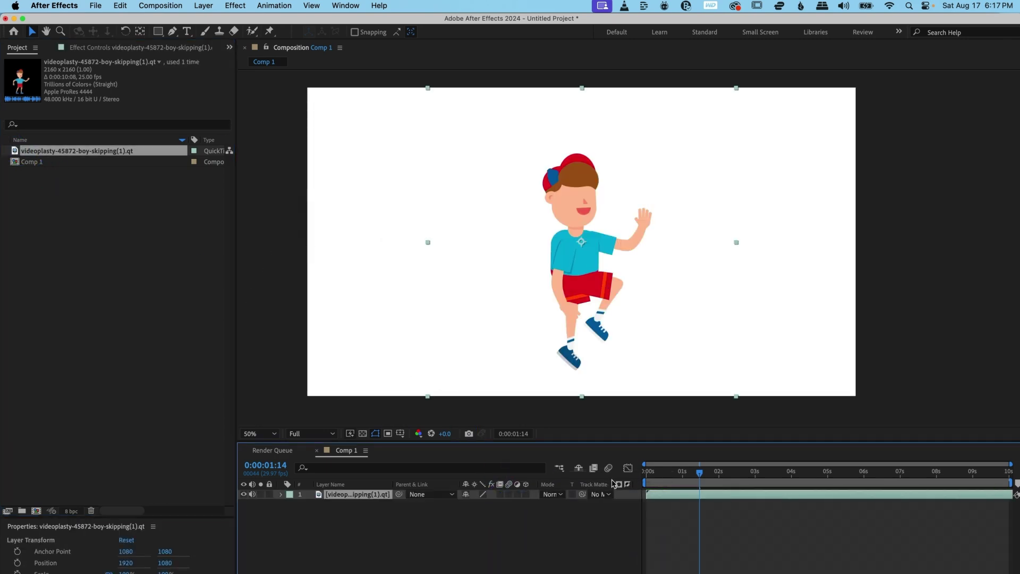
{"action": "left_click_drag", "start_coordinate": [692, 475], "coordinate": [636, 473]}
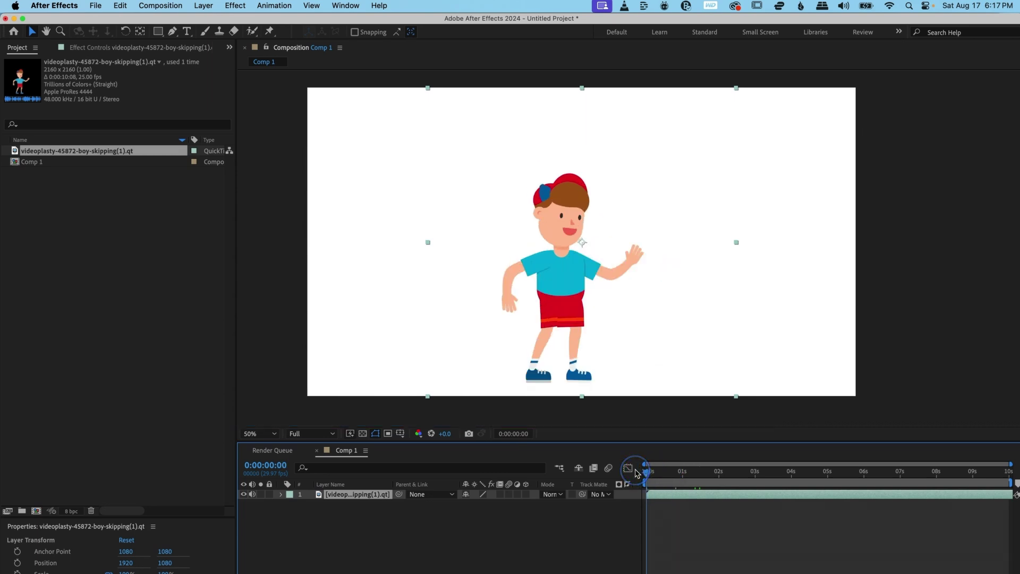
{"action": "left_click", "coordinate": [708, 525]}
- Preview the skipping boy in Comp 1, then bring Depositphotos forward full screen
{"action": "key", "text": "space"}
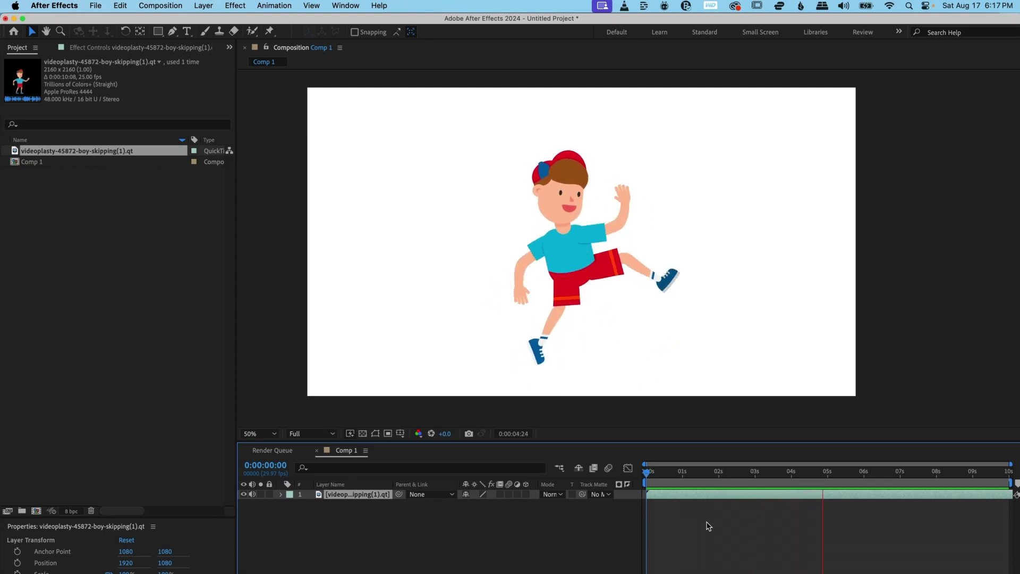
{"action": "key", "text": "super+Tab"}
{"action": "key", "text": "ctrl+super+f"}
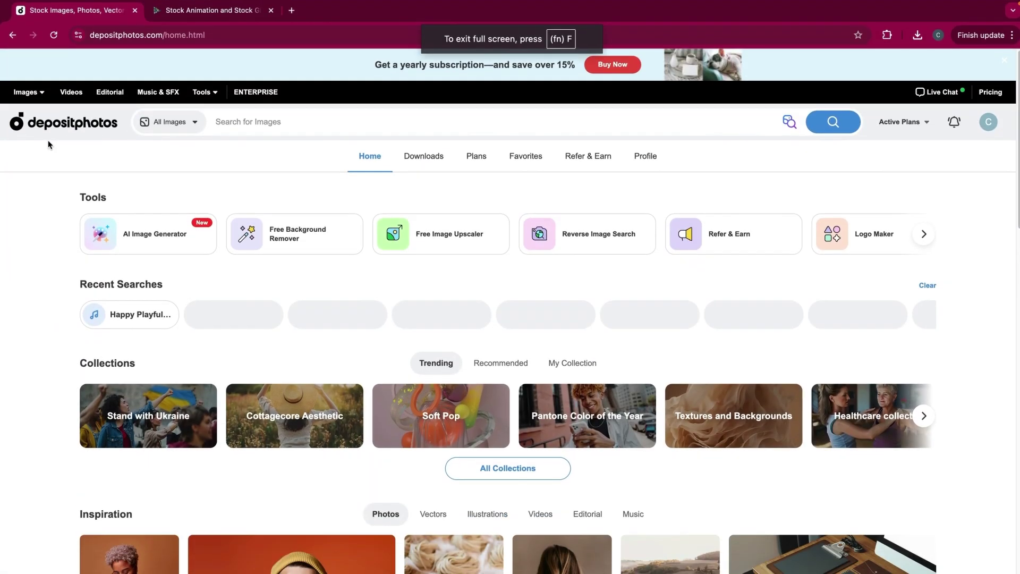
- Go to the AI Image Generator through the Depositphotos Tools menu
{"action": "left_click", "coordinate": [206, 94]}
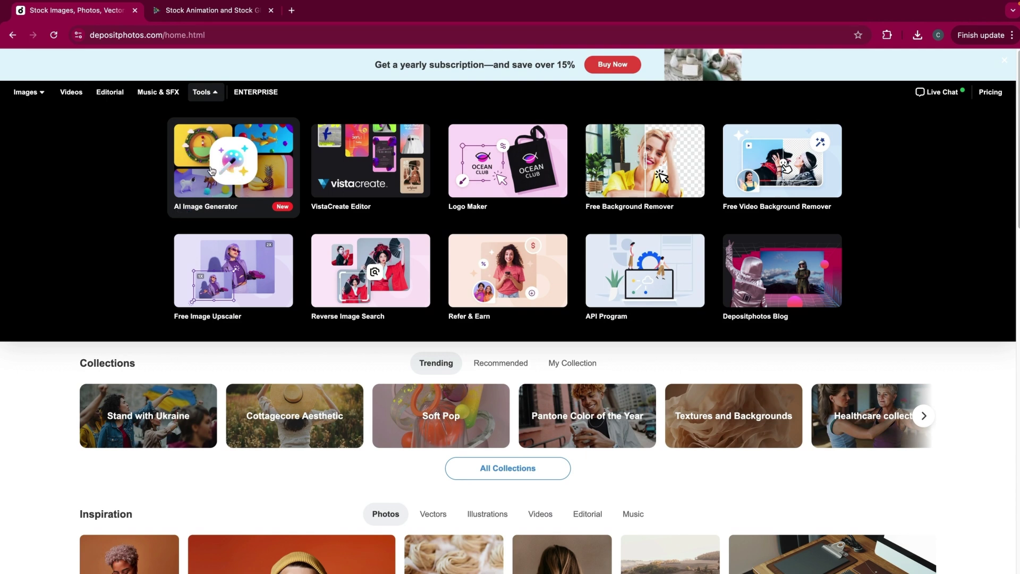
{"action": "left_click", "coordinate": [205, 183]}
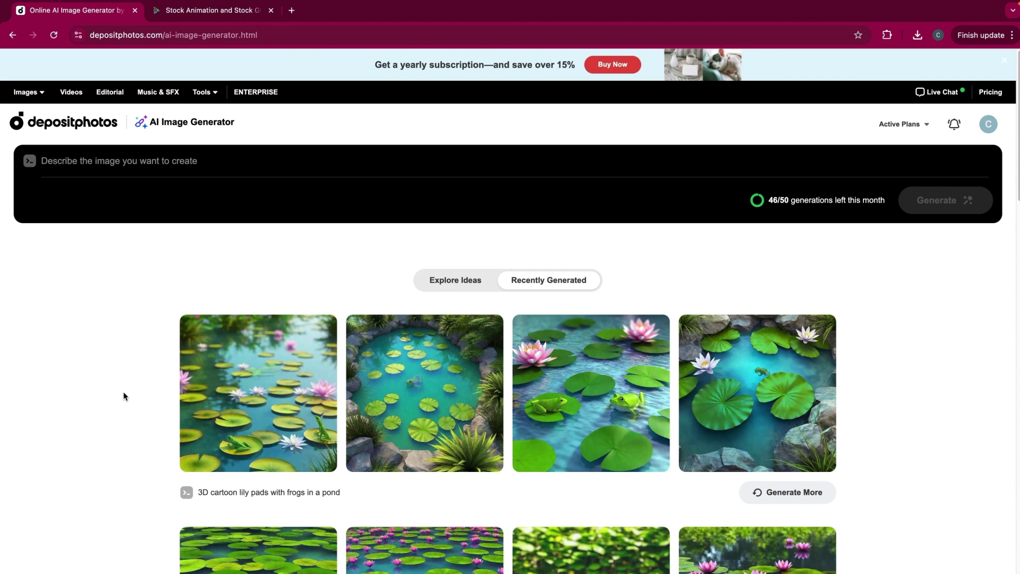
{"action": "scroll", "coordinate": [128, 465], "scroll_direction": "down", "scroll_amount": 8}
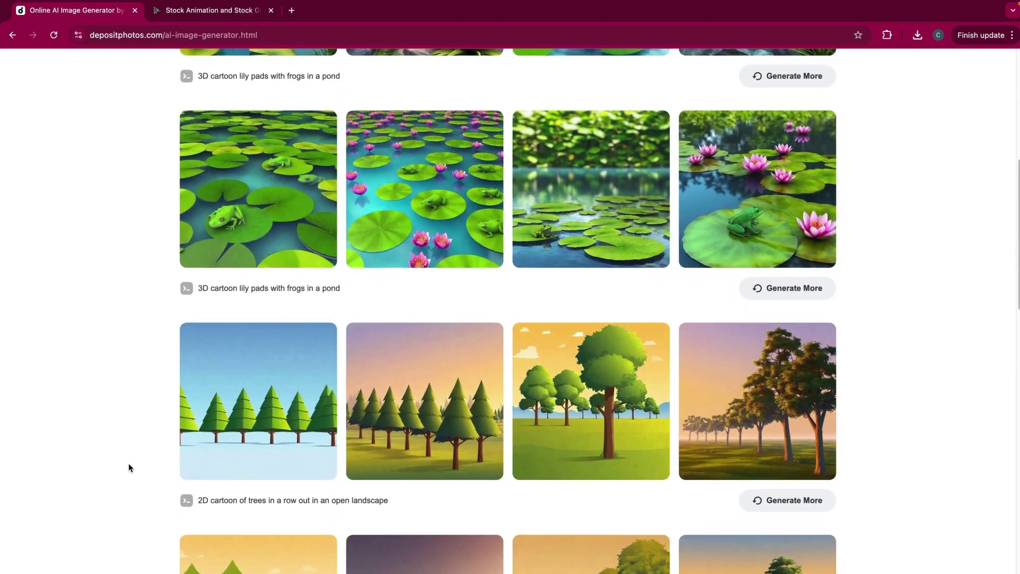
{"action": "scroll", "coordinate": [129, 468], "scroll_direction": "down", "scroll_amount": 5}
{"action": "scroll", "coordinate": [130, 468], "scroll_direction": "up", "scroll_amount": 3}
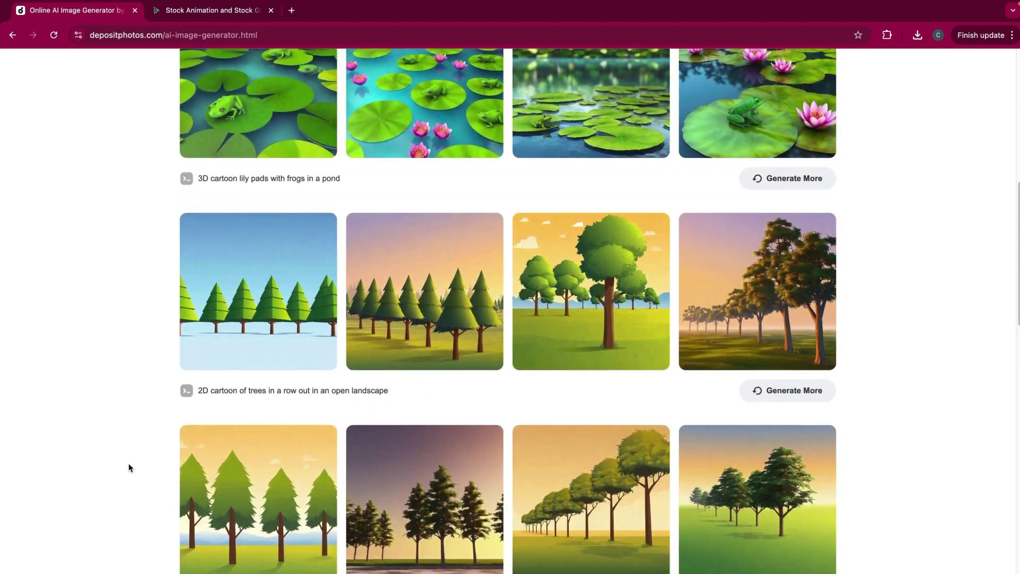
{"action": "scroll", "coordinate": [129, 467], "scroll_direction": "up", "scroll_amount": 8}
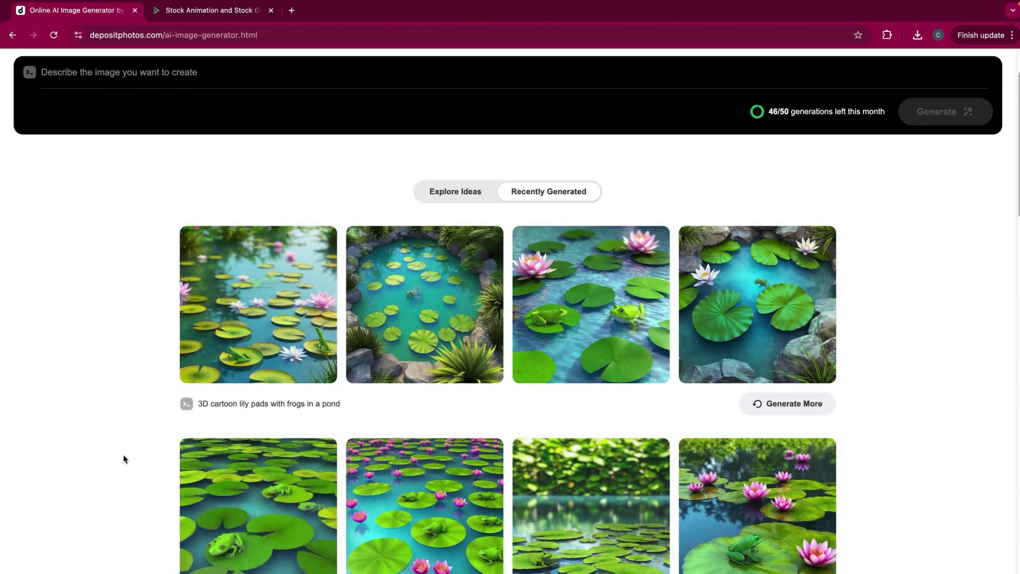
{"action": "scroll", "coordinate": [124, 459], "scroll_direction": "down", "scroll_amount": 4}
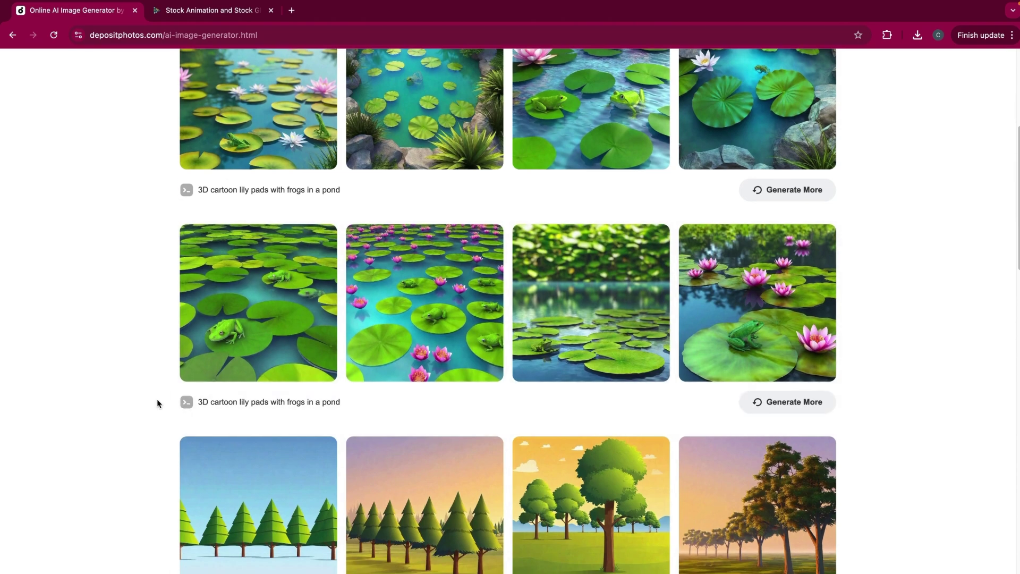
{"action": "scroll", "coordinate": [797, 335], "scroll_direction": "up", "scroll_amount": 1}
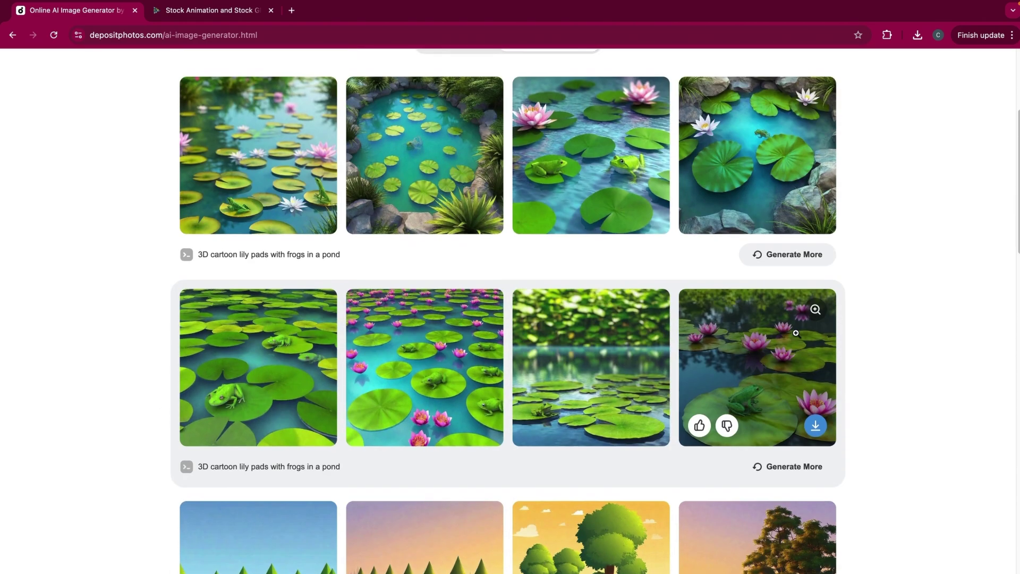
{"action": "scroll", "coordinate": [868, 311], "scroll_direction": "up", "scroll_amount": 4}
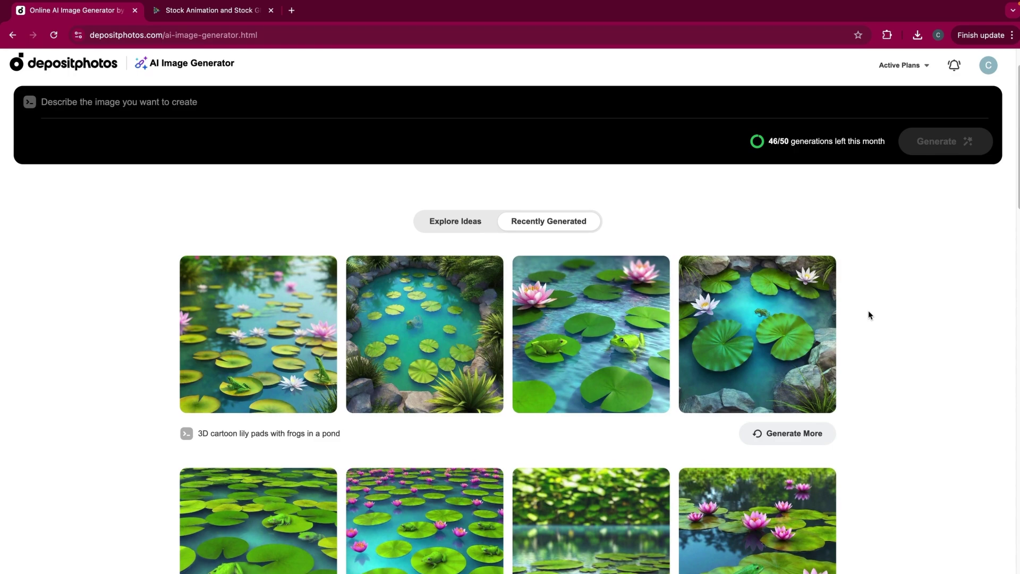
{"action": "scroll", "coordinate": [849, 348], "scroll_direction": "down", "scroll_amount": 7}
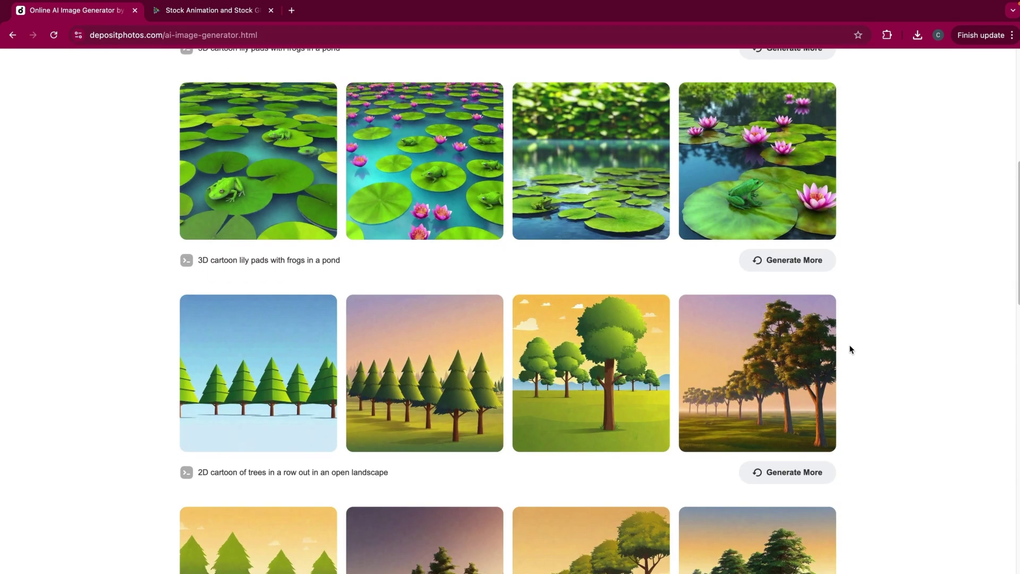
{"action": "scroll", "coordinate": [154, 460], "scroll_direction": "down", "scroll_amount": 2}
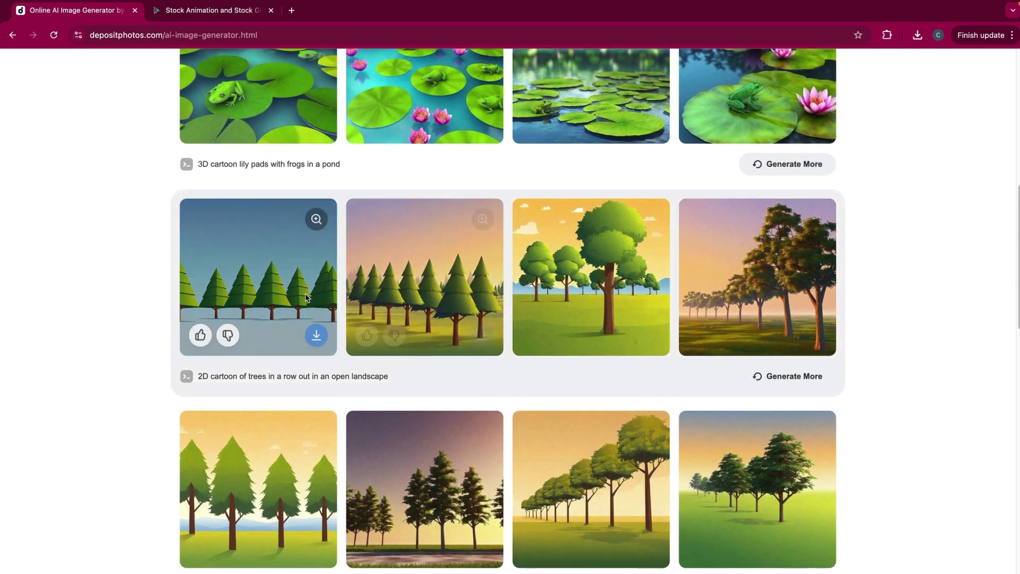
{"action": "scroll", "coordinate": [122, 405], "scroll_direction": "down", "scroll_amount": 3}
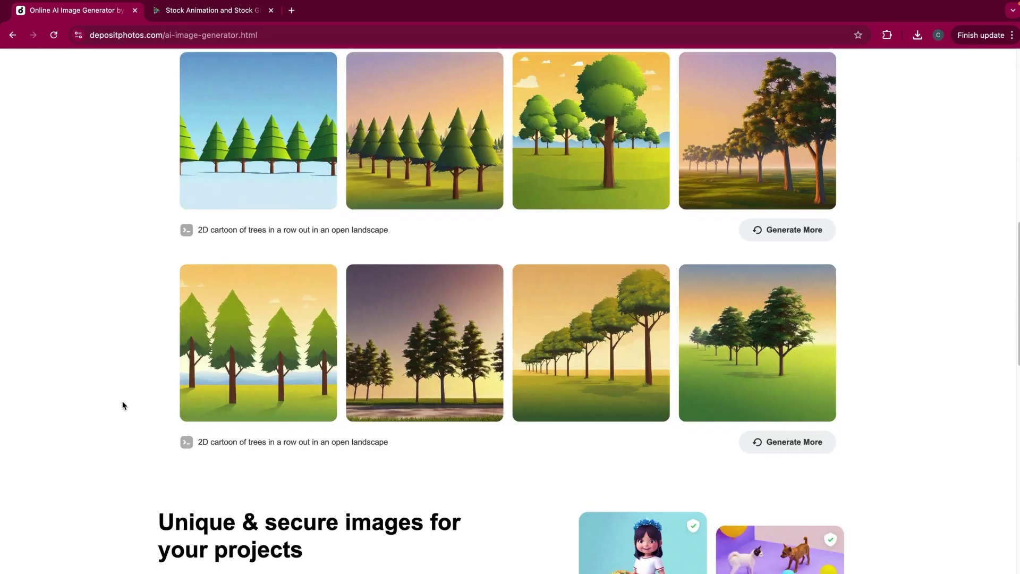
{"action": "scroll", "coordinate": [122, 405], "scroll_direction": "up", "scroll_amount": 15}
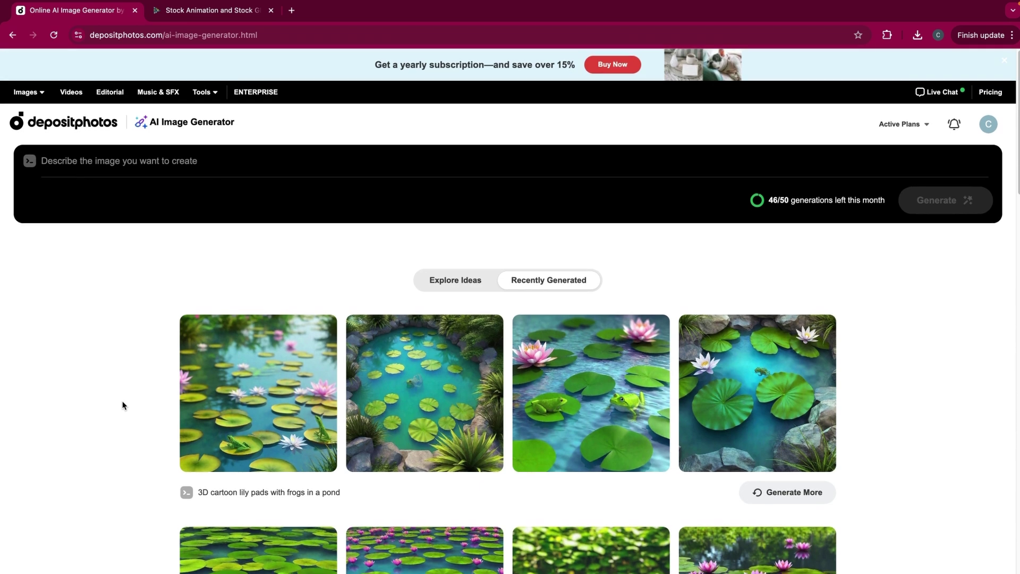
- Generate AI images from the prompt '3D theatre stage'
{"action": "left_click", "coordinate": [65, 159]}
{"action": "type", "text": "3D"}
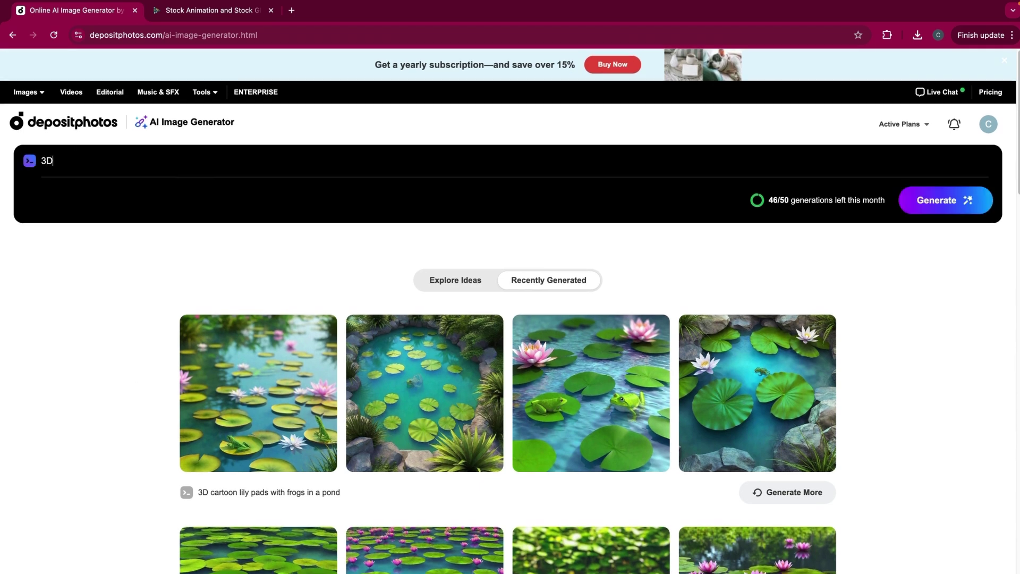
{"action": "type", "text": " theatre stage"}
{"action": "left_click", "coordinate": [943, 206]}
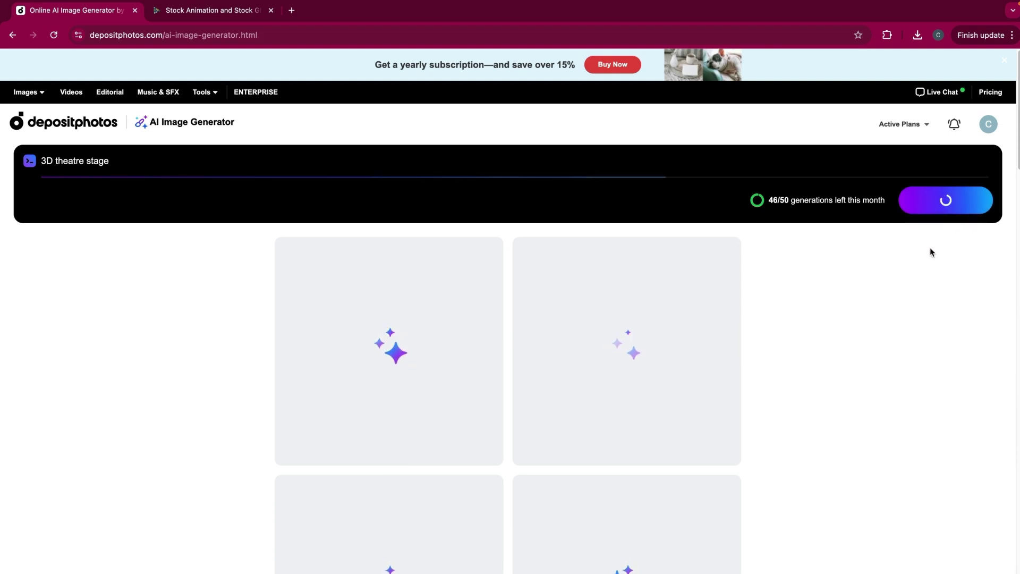
{"action": "scroll", "coordinate": [898, 346], "scroll_direction": "down", "scroll_amount": 2}
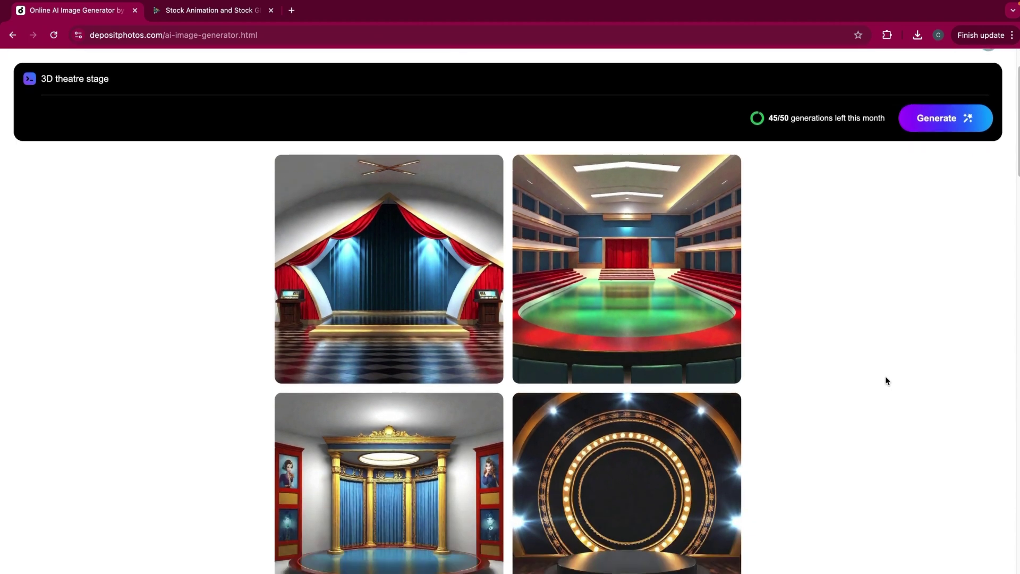
{"action": "scroll", "coordinate": [884, 381], "scroll_direction": "down", "scroll_amount": 3}
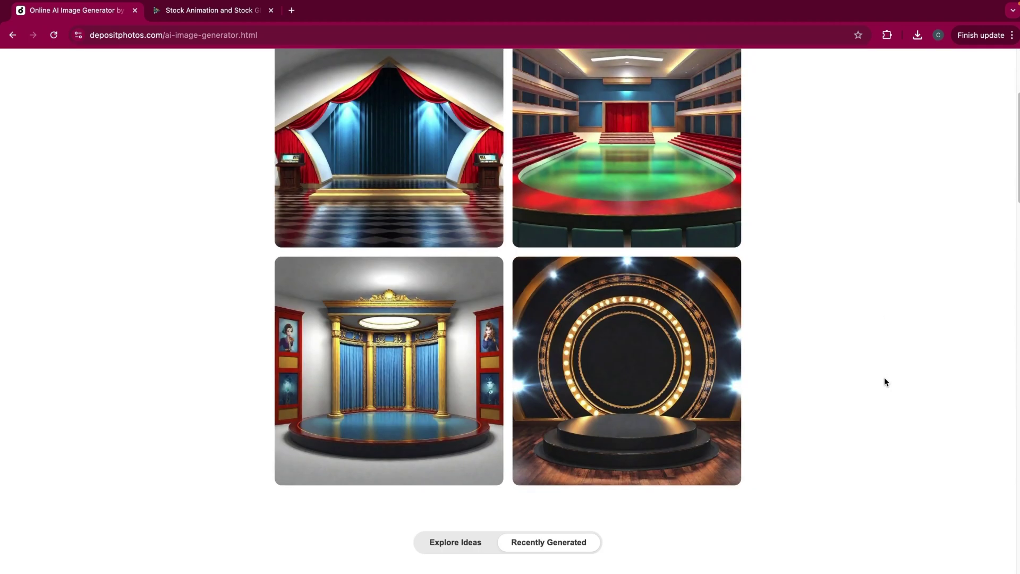
{"action": "scroll", "coordinate": [884, 382], "scroll_direction": "up", "scroll_amount": 3}
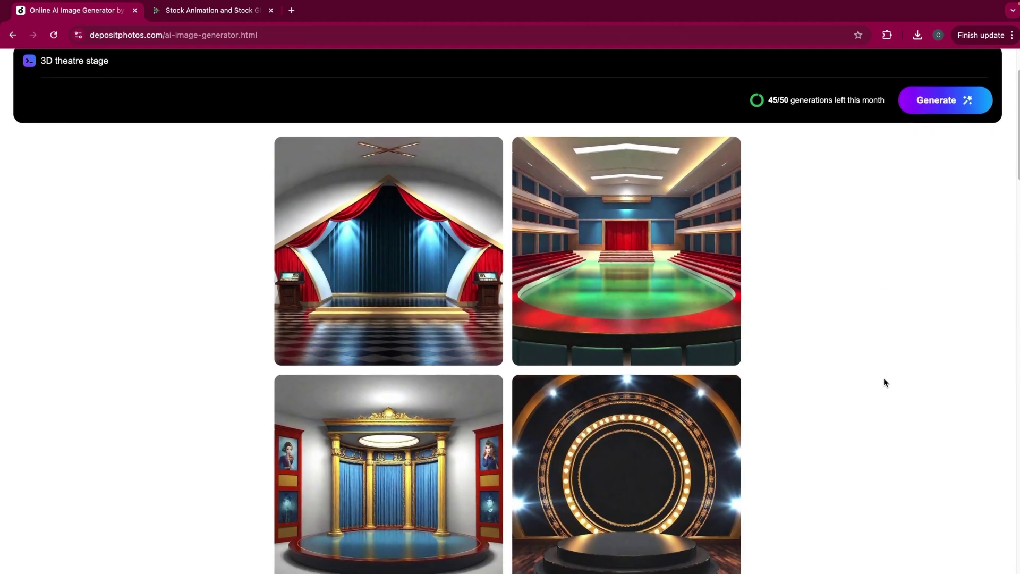
{"action": "scroll", "coordinate": [884, 383], "scroll_direction": "down", "scroll_amount": 1}
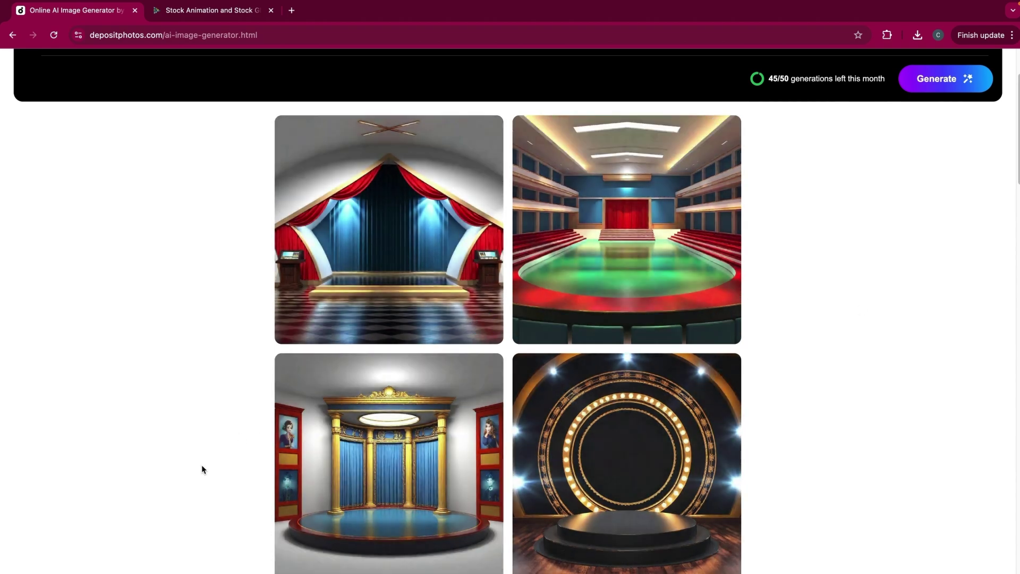
{"action": "scroll", "coordinate": [202, 465], "scroll_direction": "down", "scroll_amount": 1}
- Preview the auditorium, red-curtained and gold-columned stage results enlarged
{"action": "left_click", "coordinate": [605, 223]}
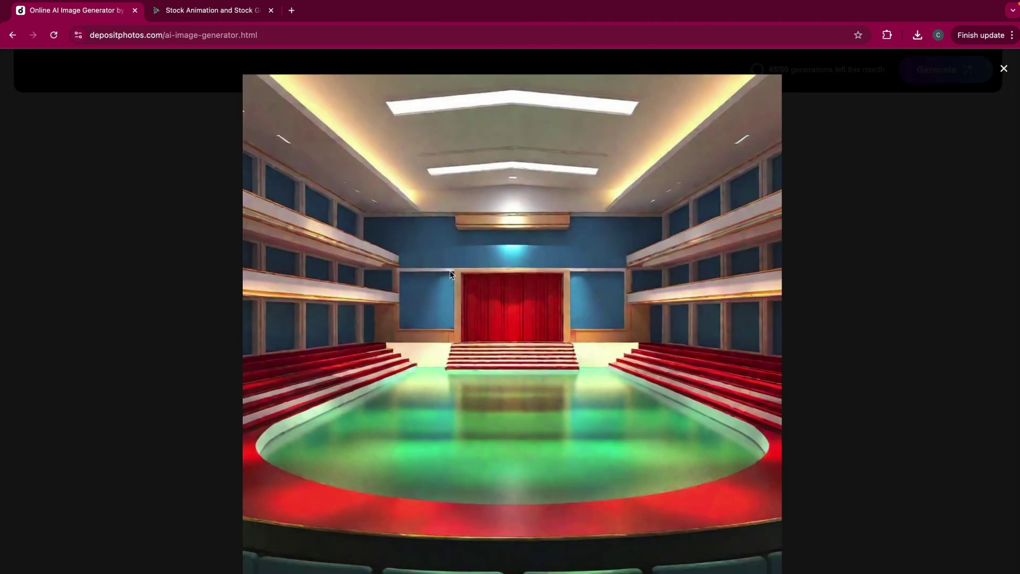
{"action": "left_click", "coordinate": [149, 338]}
{"action": "left_click", "coordinate": [362, 226]}
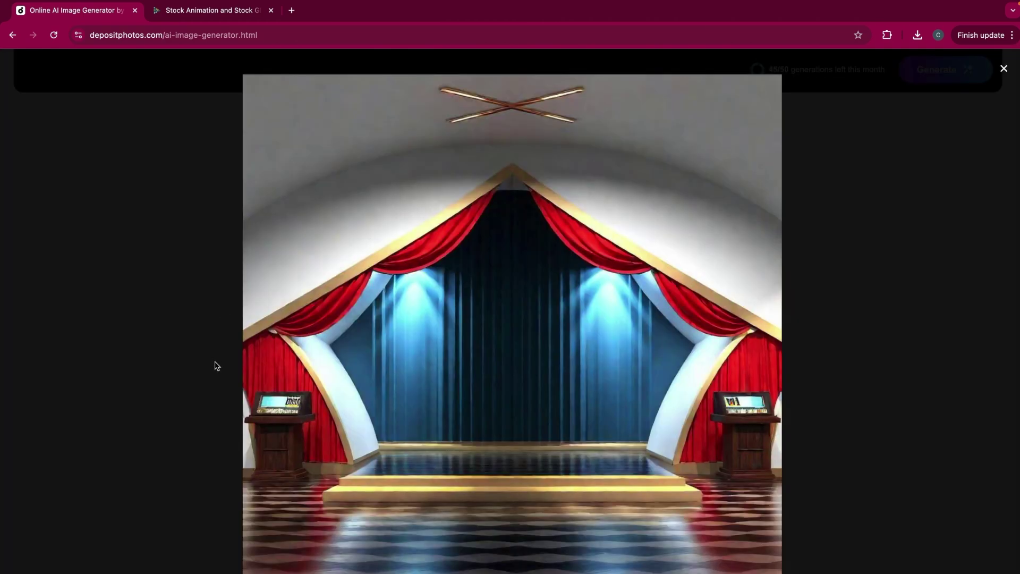
{"action": "left_click", "coordinate": [180, 501]}
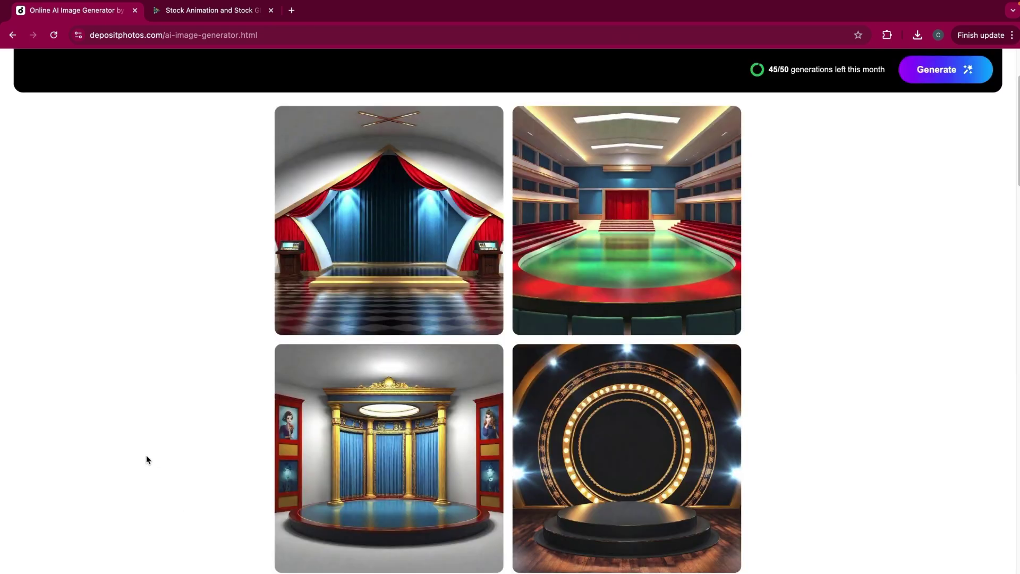
{"action": "scroll", "coordinate": [146, 454], "scroll_direction": "down", "scroll_amount": 2}
{"action": "left_click", "coordinate": [372, 432]}
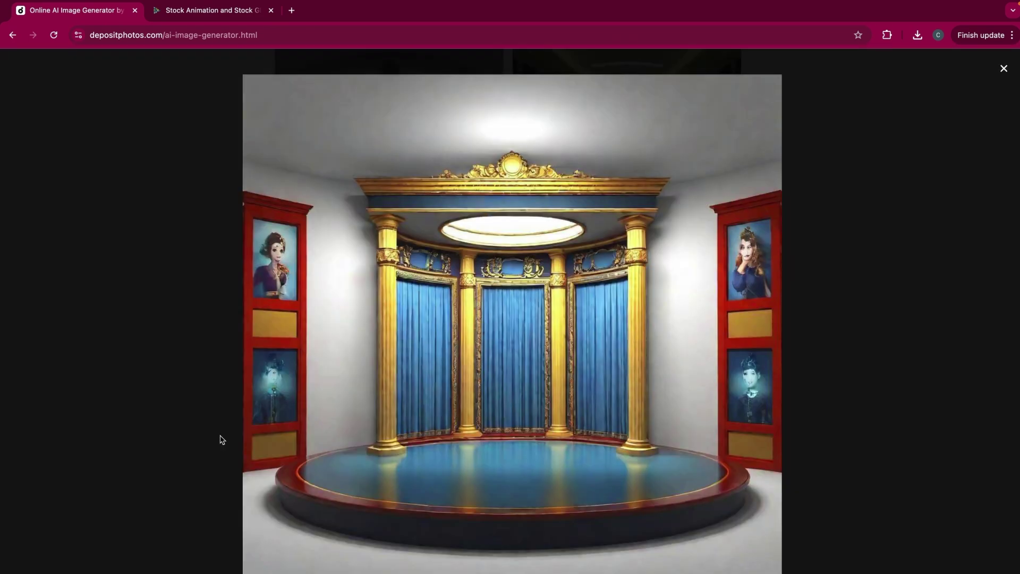
{"action": "left_click", "coordinate": [182, 438]}
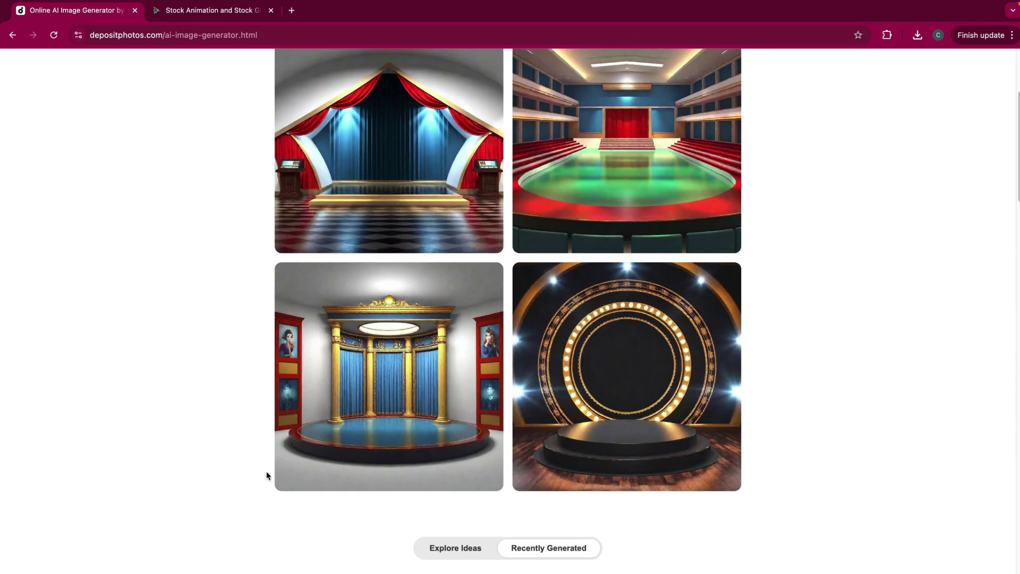
{"action": "scroll", "coordinate": [885, 381], "scroll_direction": "down", "scroll_amount": 1}
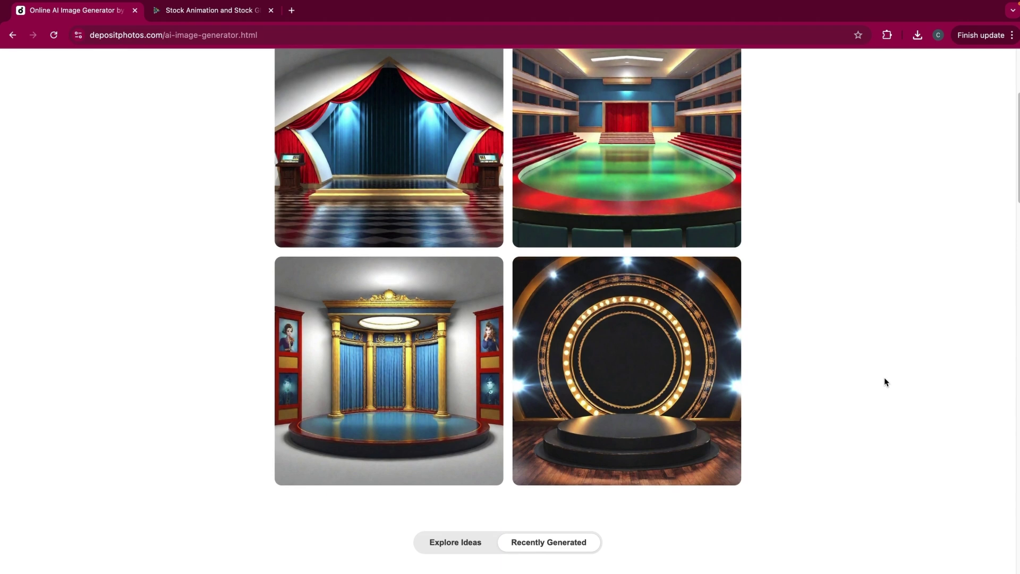
{"action": "scroll", "coordinate": [884, 382], "scroll_direction": "up", "scroll_amount": 3}
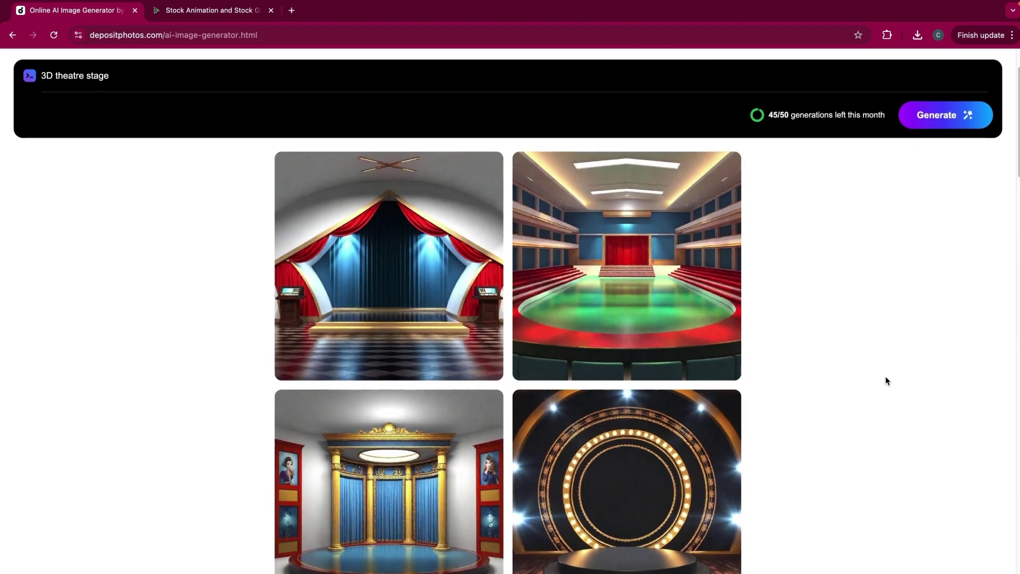
{"action": "scroll", "coordinate": [886, 381], "scroll_direction": "up", "scroll_amount": 2}
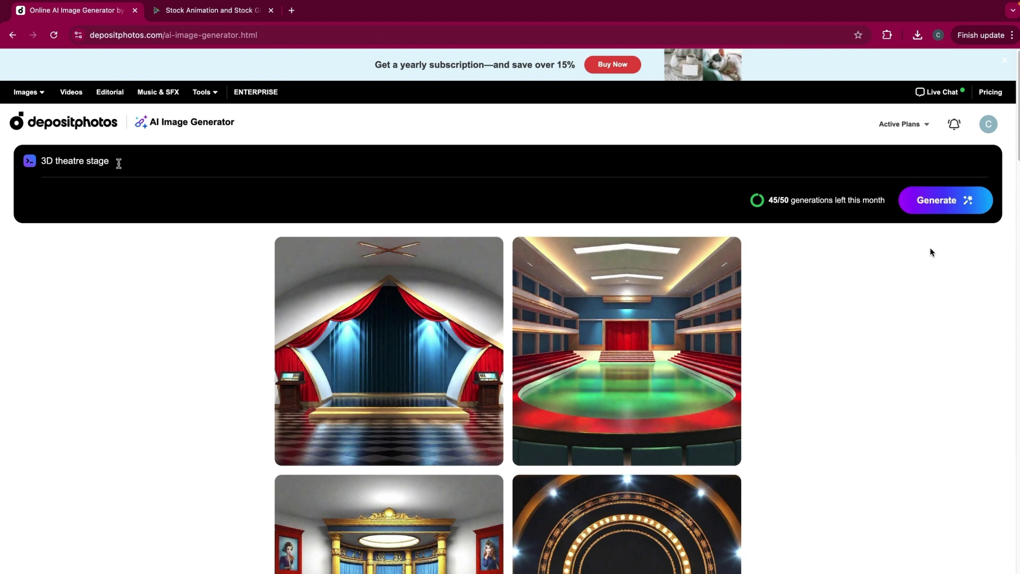
- Extend the prompt with 'with flying puppies', regenerate, and preview the white puppies result
{"action": "type", "text": "with flying puppies"}
{"action": "key", "text": "Return"}
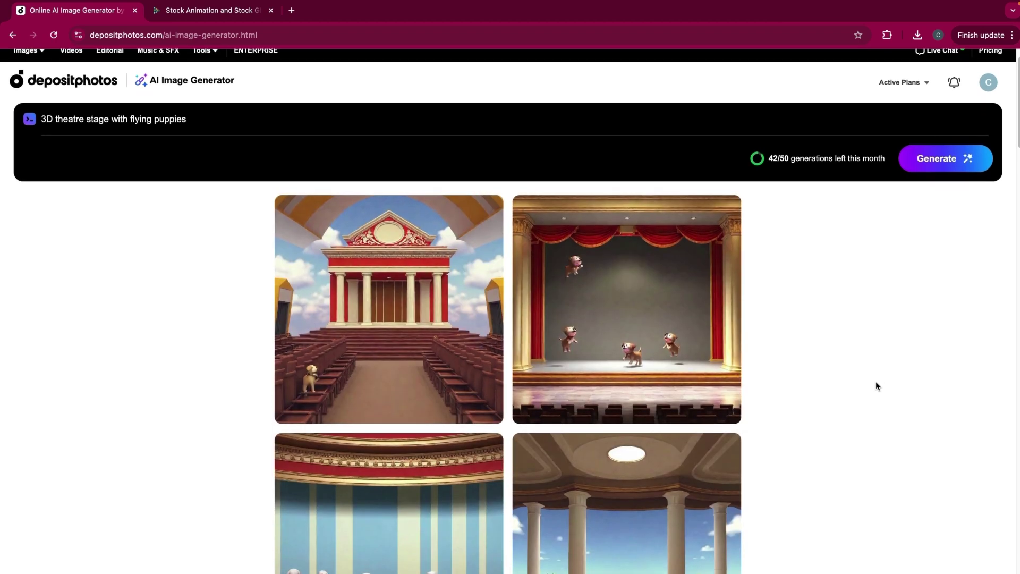
{"action": "scroll", "coordinate": [875, 386], "scroll_direction": "down", "scroll_amount": 3}
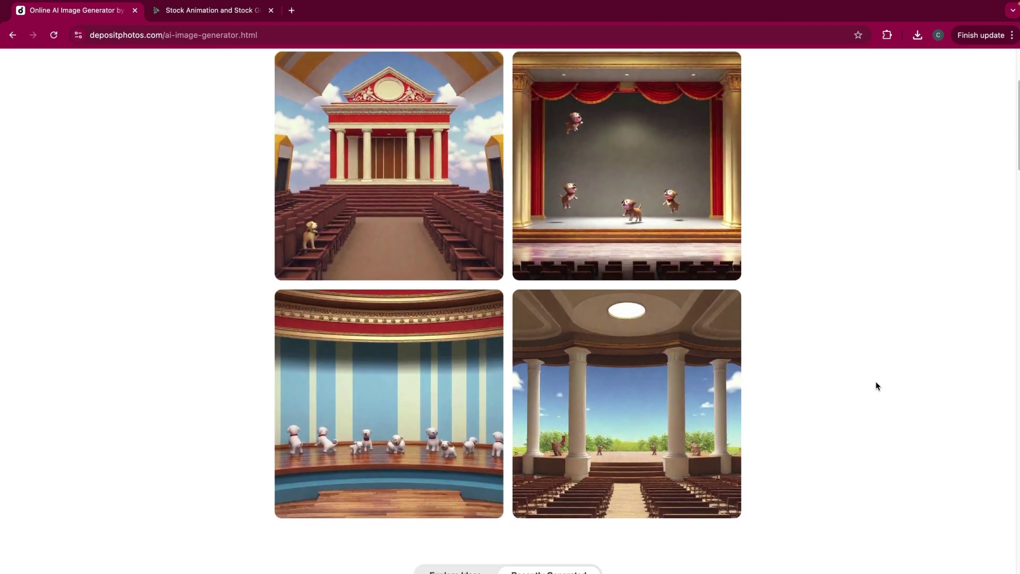
{"action": "left_click", "coordinate": [348, 441]}
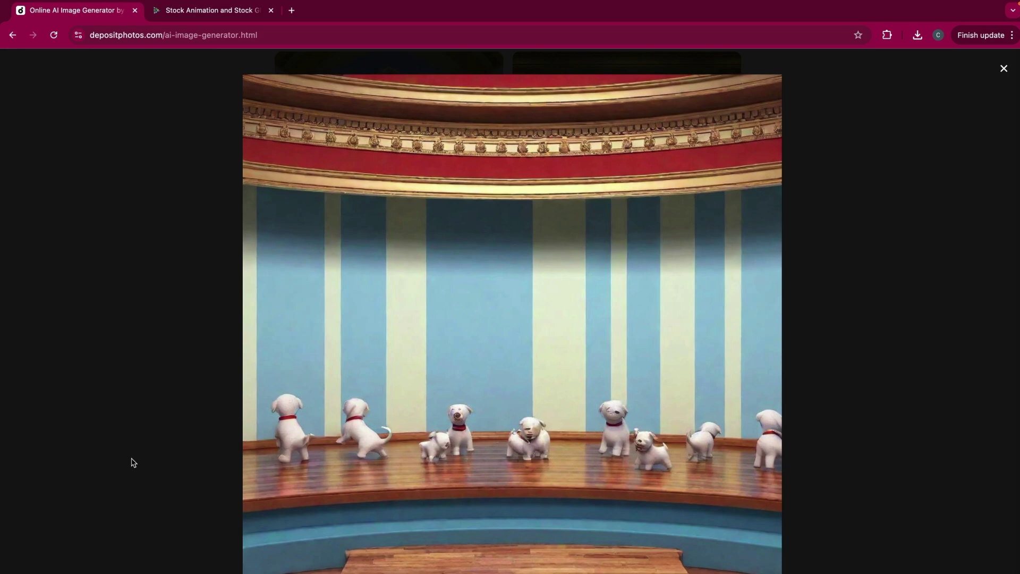
{"action": "left_click", "coordinate": [155, 458]}
{"action": "scroll", "coordinate": [219, 482], "scroll_direction": "down", "scroll_amount": 2}
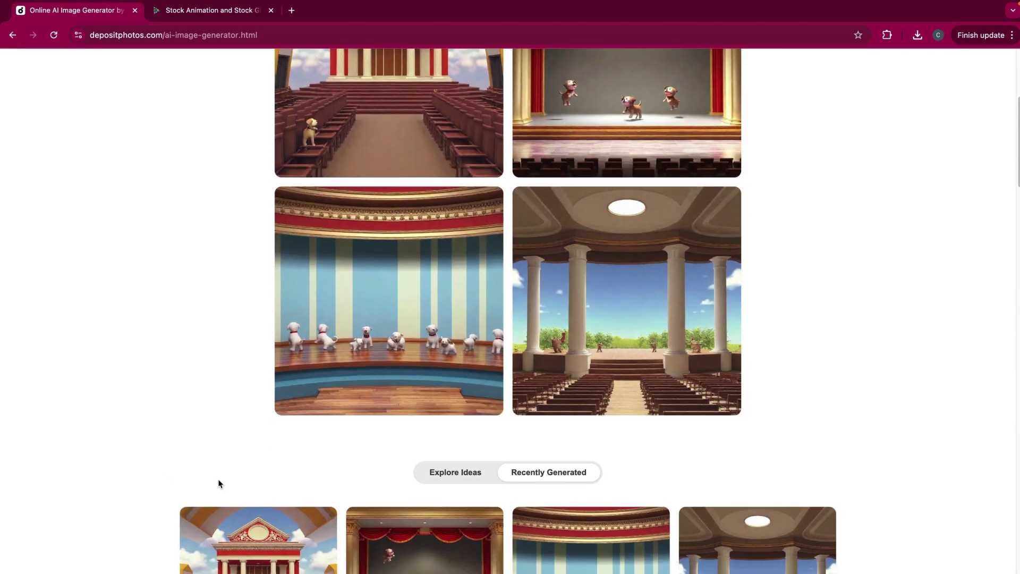
{"action": "scroll", "coordinate": [219, 484], "scroll_direction": "up", "scroll_amount": 5}
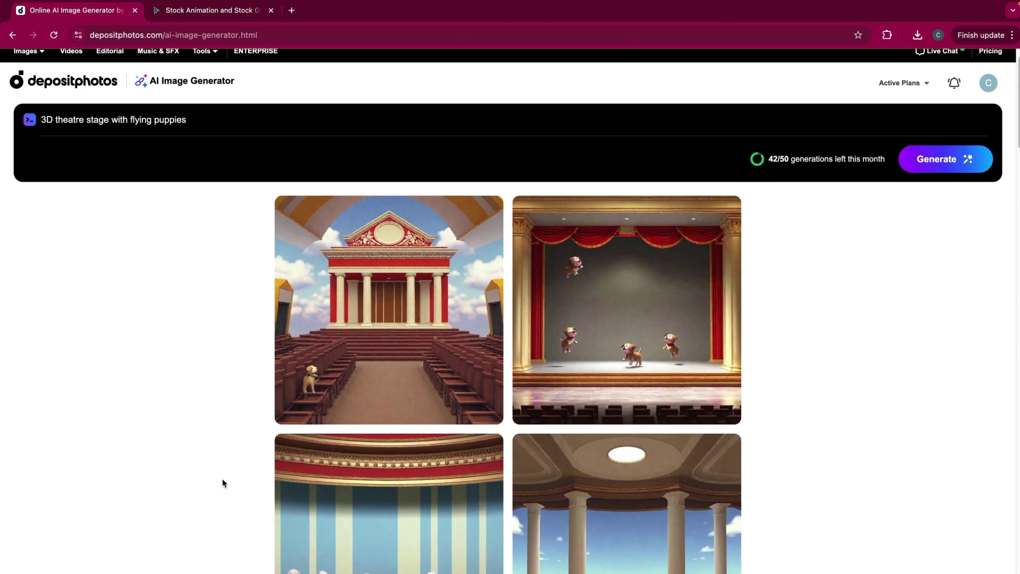
- Inspect the four-flying-puppies stage enlarged and download the red-curtained image
{"action": "left_click", "coordinate": [603, 256]}
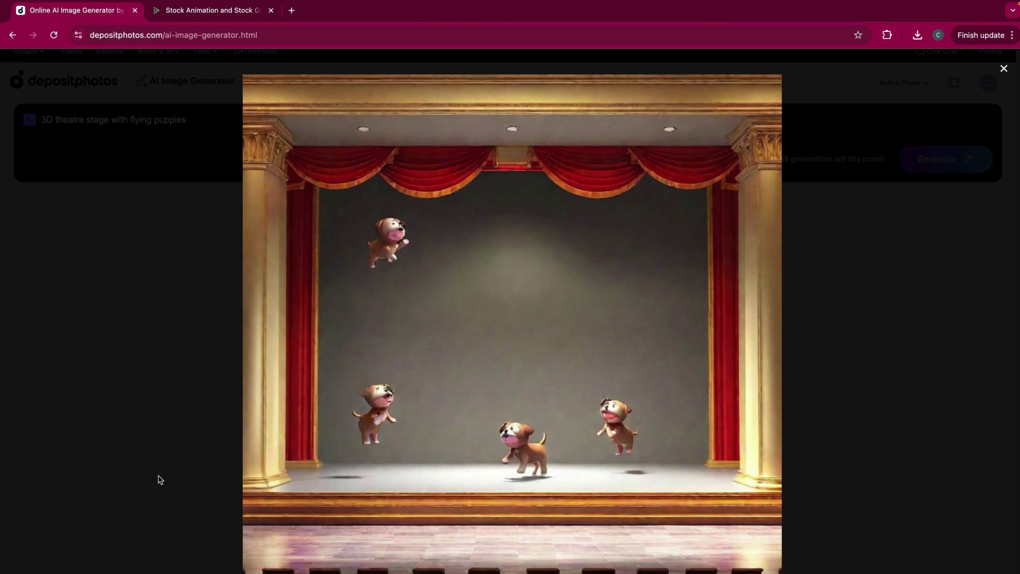
{"action": "left_click", "coordinate": [855, 377]}
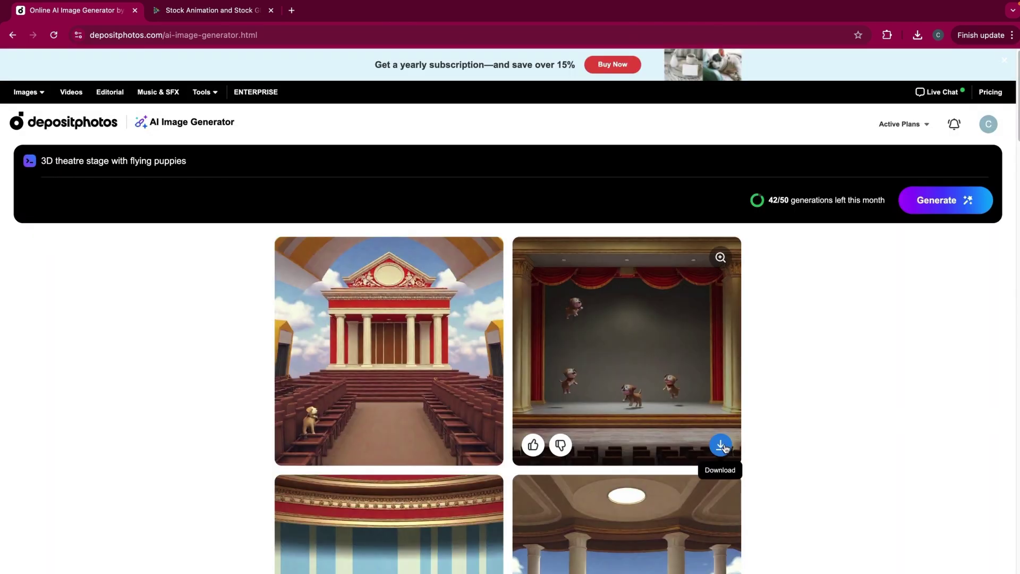
{"action": "left_click", "coordinate": [722, 446]}
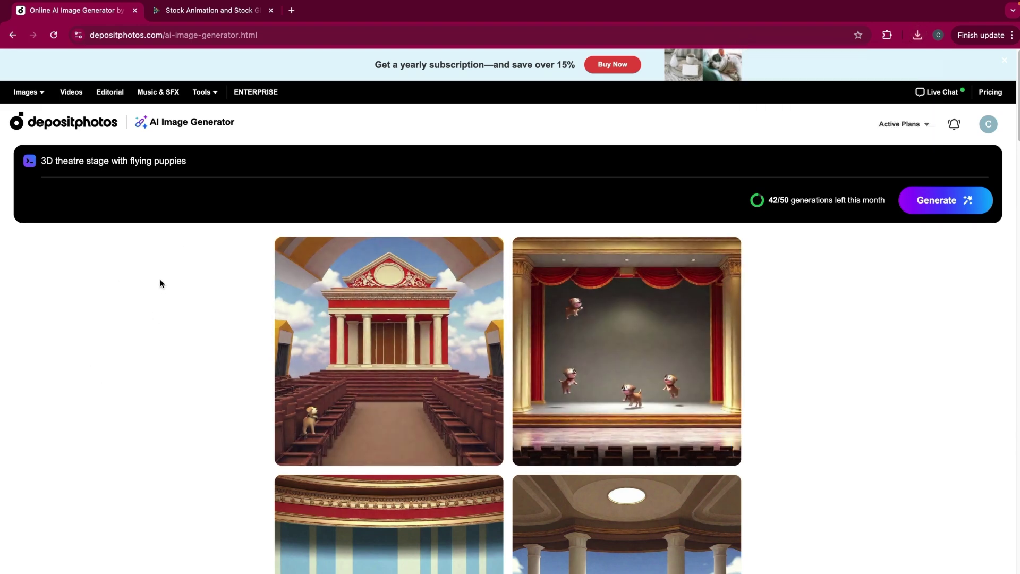
- Upscale Depositphotos_739438234_XL.jpg to 4096 x 4096 in the Image Upscaler and download it
{"action": "left_click", "coordinate": [202, 95]}
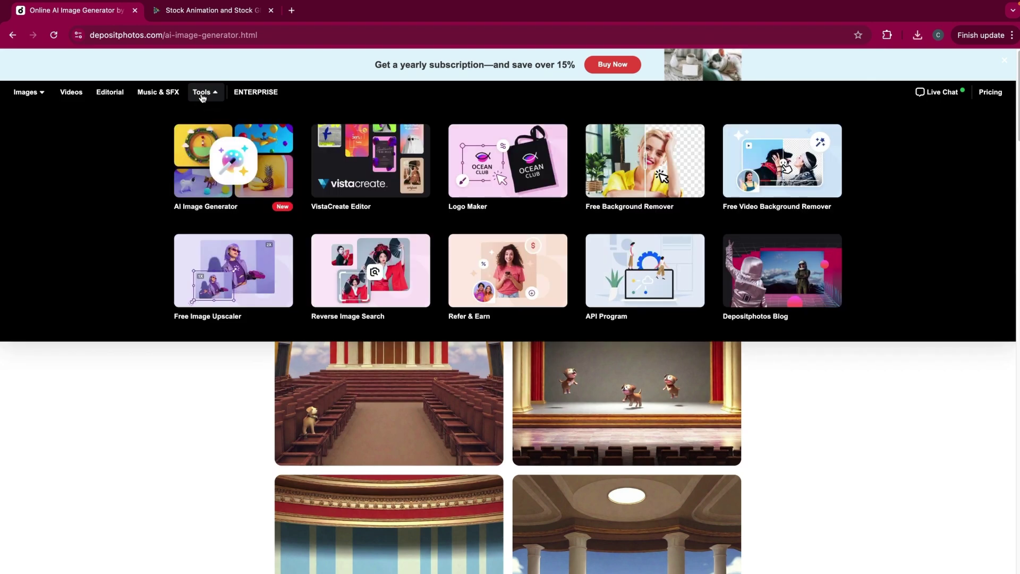
{"action": "left_click", "coordinate": [216, 278]}
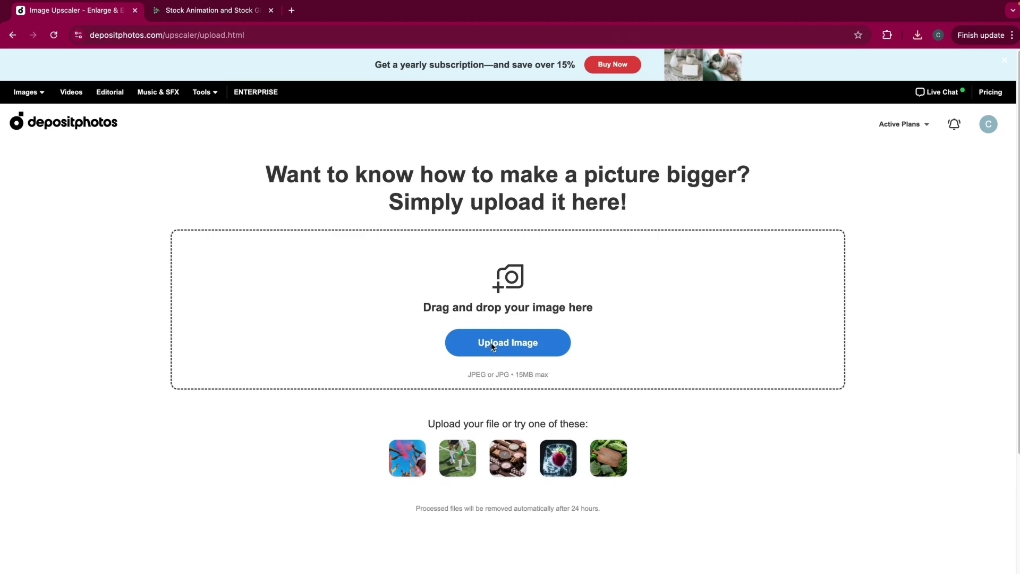
{"action": "left_click", "coordinate": [512, 344]}
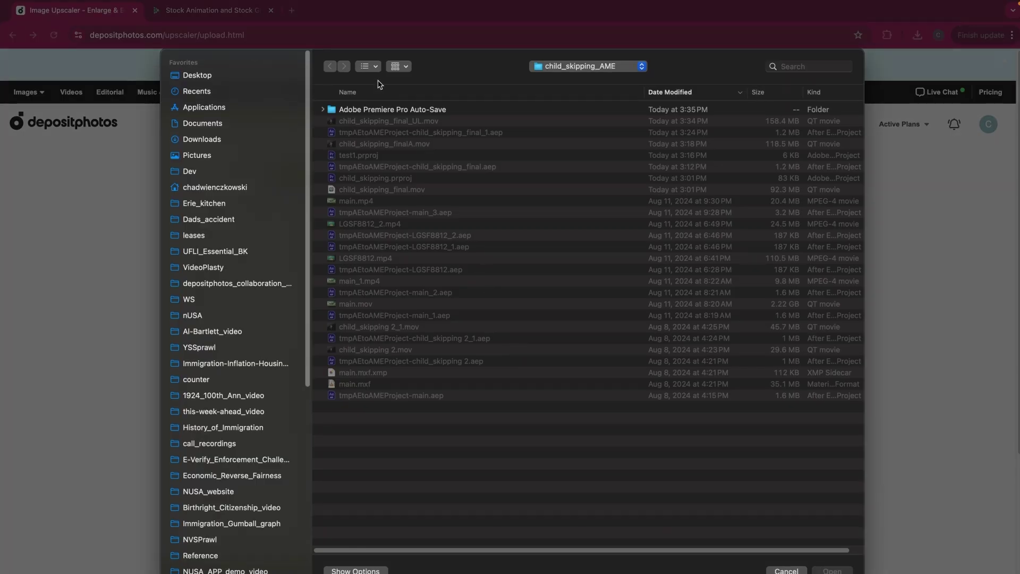
{"action": "left_click", "coordinate": [202, 139]}
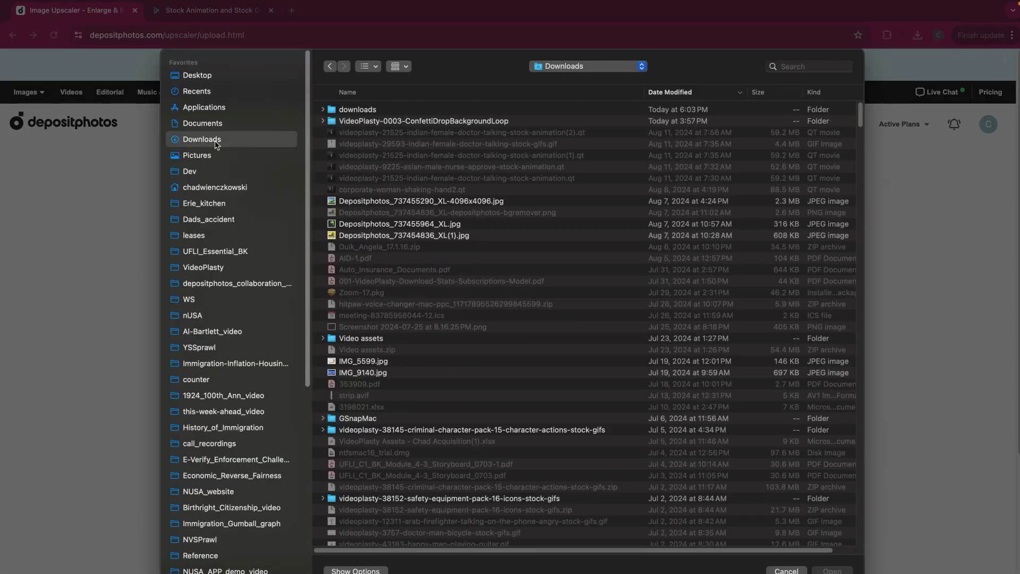
{"action": "double_click", "coordinate": [359, 108]}
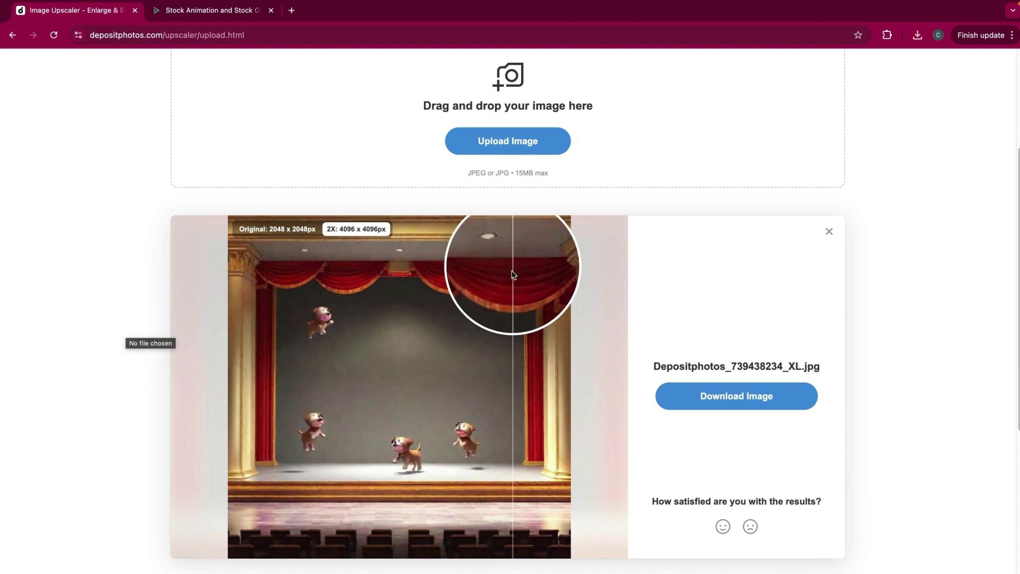
{"action": "left_click", "coordinate": [725, 398]}
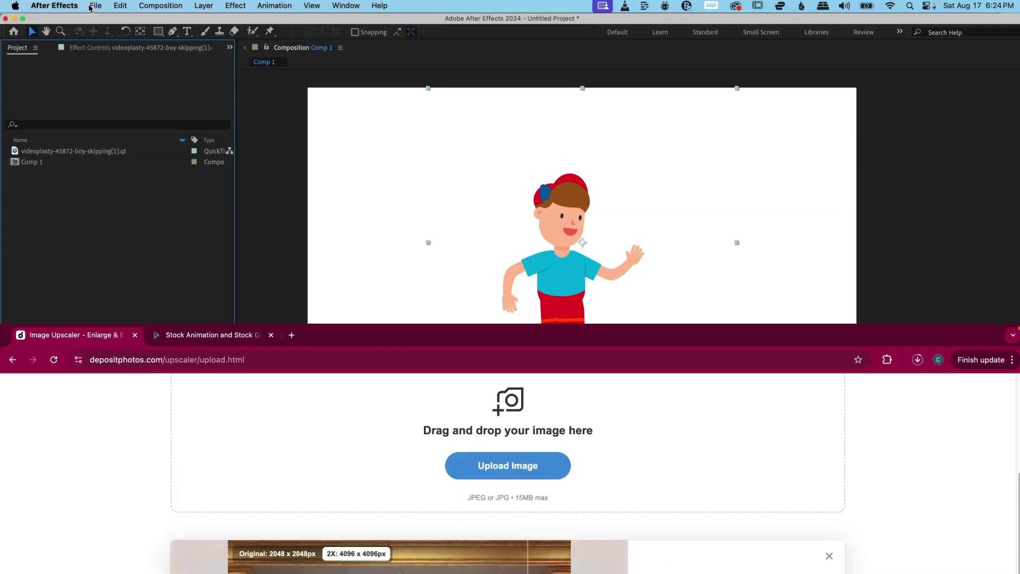
- Import the upscaled 4096 puppy stage JPG into the project
{"action": "left_click", "coordinate": [95, 5]}
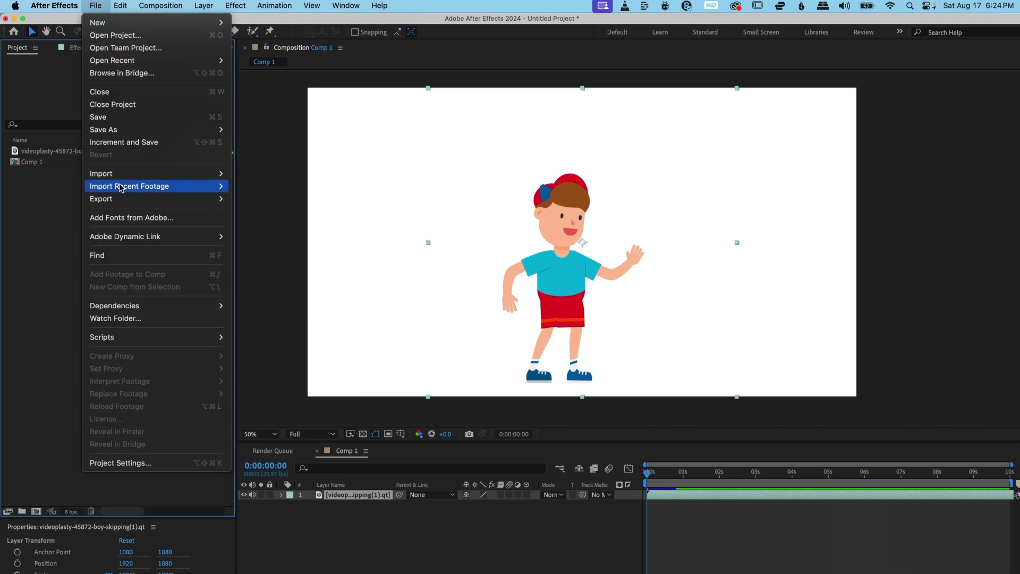
{"action": "mouse_move", "coordinate": [120, 175]}
{"action": "left_click", "coordinate": [239, 170]}
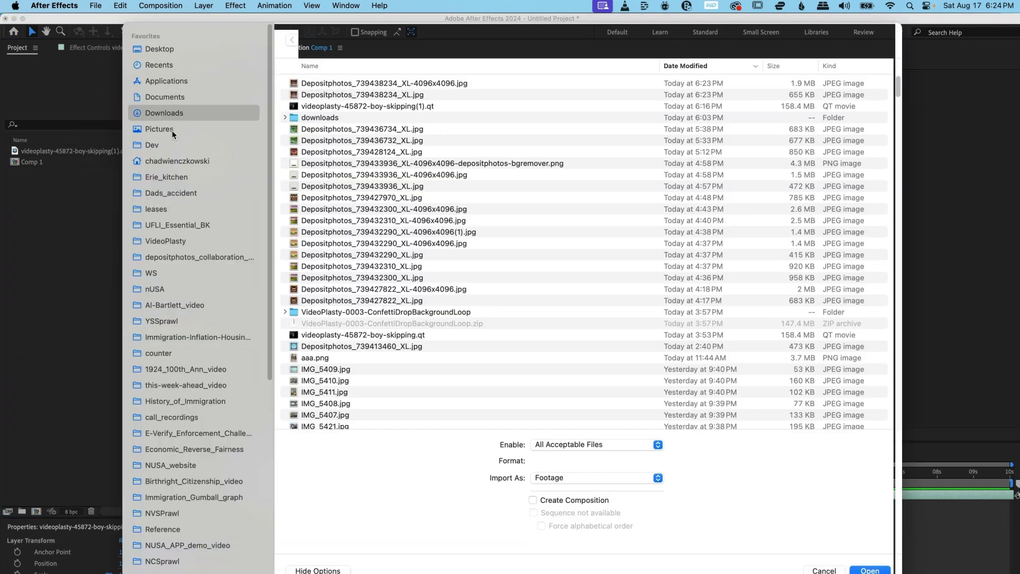
{"action": "double_click", "coordinate": [327, 83]}
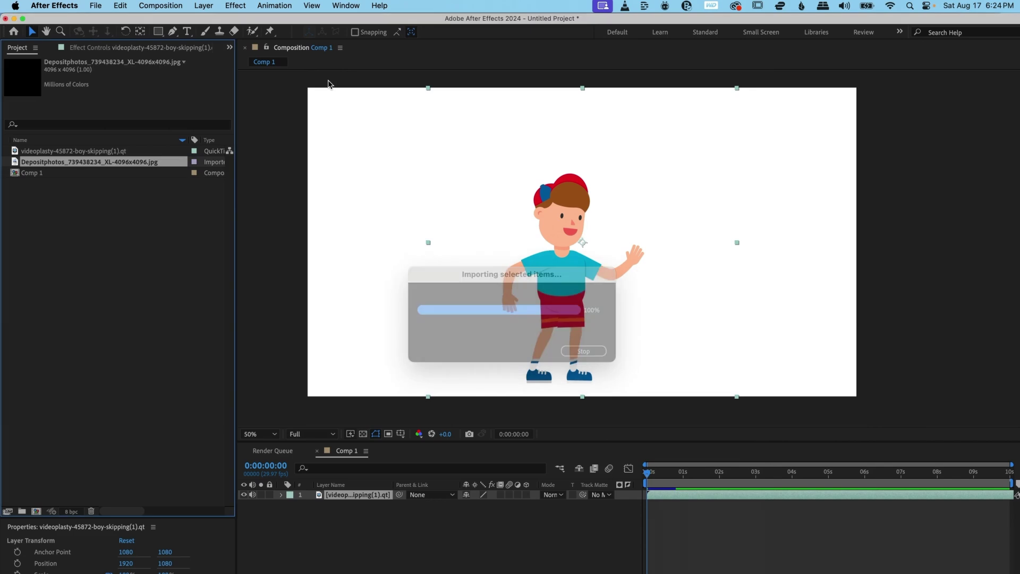
- Place the stage image under the boy layer and adjust it to position 1920, 920
{"action": "left_click", "coordinate": [75, 162]}
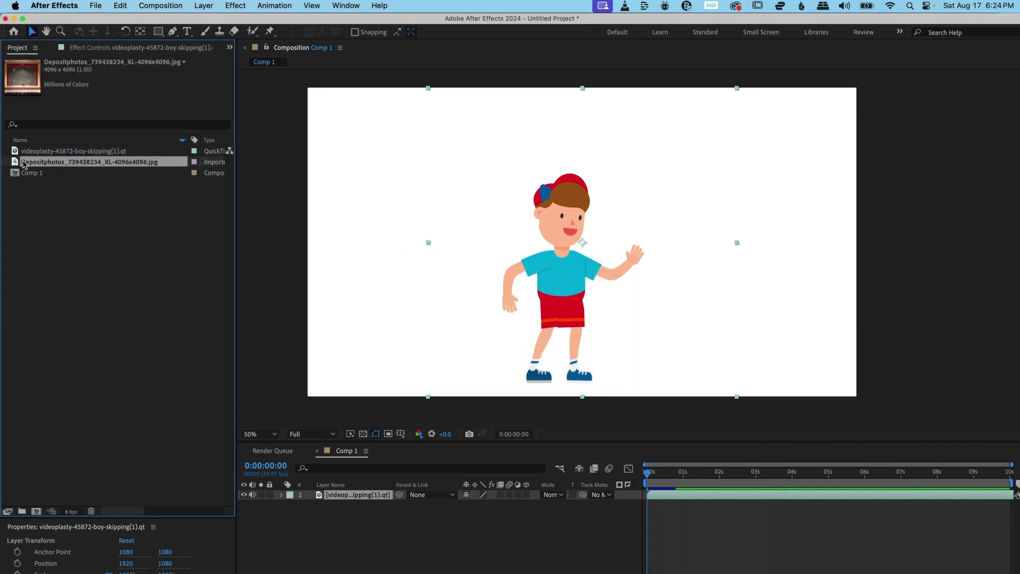
{"action": "left_click_drag", "start_coordinate": [70, 163], "coordinate": [419, 571]}
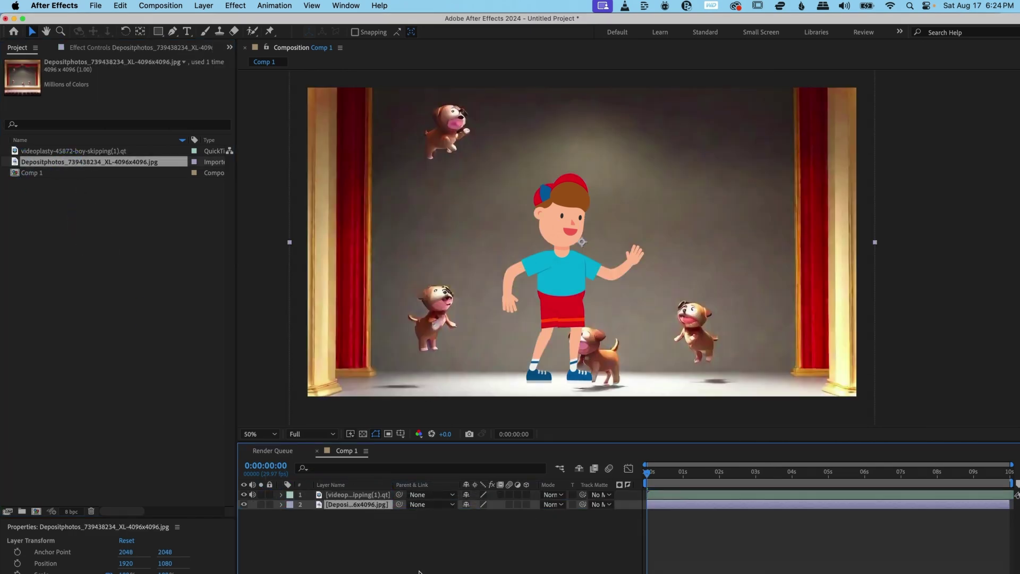
{"action": "key", "text": "shift+Up"}
{"action": "key", "text": "shift+Up"}
{"action": "key", "text": "shift+Up"}
{"action": "key", "text": "shift+Up"}
{"action": "key", "text": "shift+Up"}
{"action": "key", "text": "shift+Up"}
{"action": "key", "text": "shift+Up"}
{"action": "key", "text": "shift+Up"}
{"action": "key", "text": "shift+Up"}
{"action": "key", "text": "shift+Up"}
{"action": "key", "text": "shift+Up"}
{"action": "key", "text": "shift+Up"}
{"action": "key", "text": "shift+Up"}
{"action": "key", "text": "shift+Up"}
{"action": "key", "text": "shift+Up"}
{"action": "key", "text": "shift+Up"}
{"action": "key", "text": "shift+Up"}
{"action": "key", "text": "shift+Up"}
{"action": "key", "text": "shift+Up"}
{"action": "key", "text": "shift+Up"}
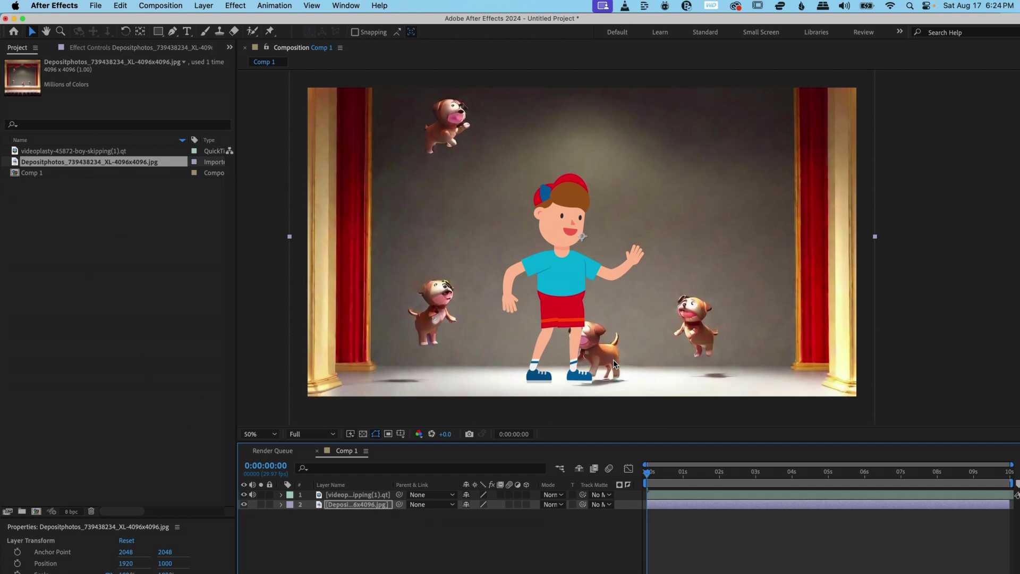
{"action": "key", "text": "shift+Up"}
{"action": "key", "text": "shift+Up"}
{"action": "key", "text": "shift+Up"}
{"action": "key", "text": "shift+Up"}
{"action": "key", "text": "shift+Up"}
{"action": "key", "text": "shift+Up"}
{"action": "key", "text": "shift+Up"}
{"action": "key", "text": "shift+Up"}
{"action": "key", "text": "shift+Up"}
{"action": "key", "text": "shift+Up"}
{"action": "key", "text": "shift+Up"}
{"action": "key", "text": "shift+Up"}
{"action": "key", "text": "shift+Up"}
{"action": "key", "text": "shift+Up"}
{"action": "key", "text": "shift+Up"}
{"action": "key", "text": "shift+Up"}
{"action": "key", "text": "shift+Up"}
{"action": "key", "text": "shift+Up"}
{"action": "key", "text": "shift+Up"}
{"action": "key", "text": "shift+Up"}
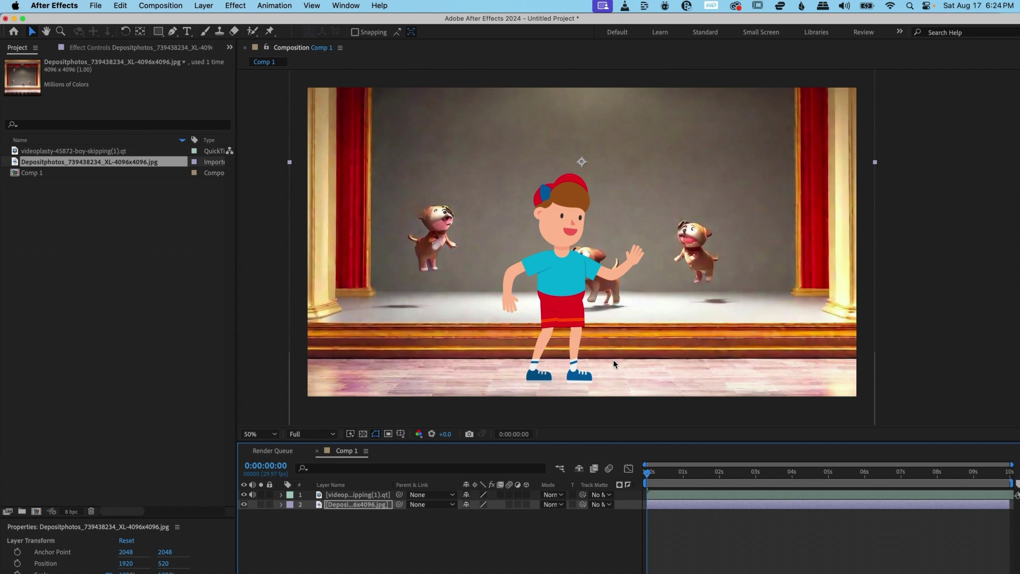
{"action": "key", "text": "shift+Down"}
{"action": "key", "text": "shift+Down"}
{"action": "key", "text": "shift+Down"}
{"action": "key", "text": "shift+Down"}
{"action": "key", "text": "shift+Down"}
{"action": "key", "text": "shift+Down"}
{"action": "key", "text": "shift+Down"}
{"action": "key", "text": "shift+Down"}
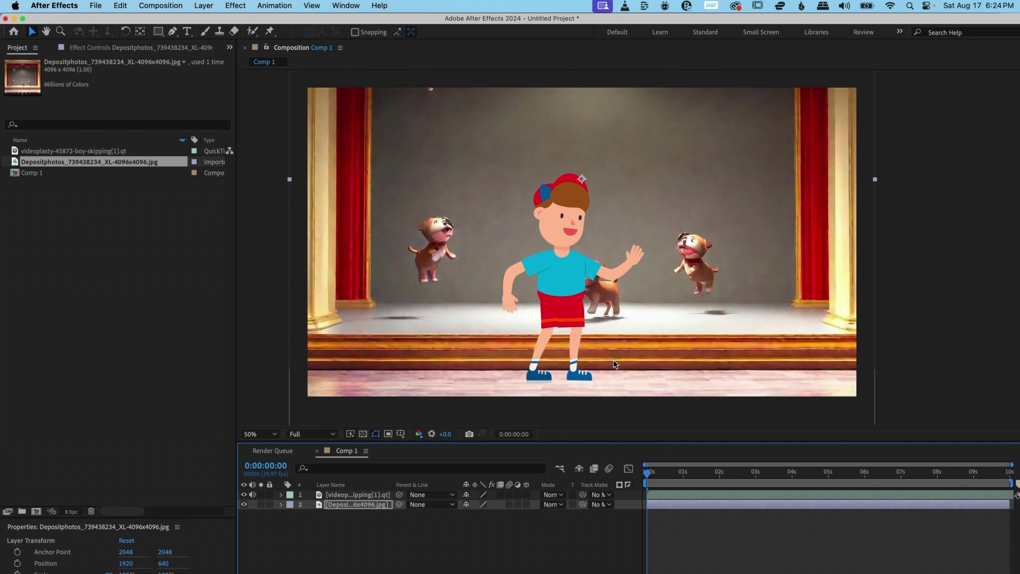
{"action": "key", "text": "shift+Down"}
{"action": "key", "text": "shift+Down"}
{"action": "key", "text": "shift+Down"}
{"action": "key", "text": "shift+Down"}
{"action": "key", "text": "shift+Down"}
{"action": "key", "text": "shift+Down"}
{"action": "key", "text": "shift+Down"}
{"action": "key", "text": "shift+Down"}
{"action": "key", "text": "shift+Down"}
{"action": "key", "text": "shift+Down"}
{"action": "key", "text": "shift+Down"}
{"action": "key", "text": "shift+Down"}
{"action": "key", "text": "shift+Down"}
{"action": "key", "text": "shift+Down"}
{"action": "key", "text": "shift+Down"}
{"action": "key", "text": "shift+Down"}
{"action": "key", "text": "shift+Down"}
{"action": "key", "text": "shift+Down"}
{"action": "key", "text": "shift+Down"}
{"action": "key", "text": "shift+Down"}
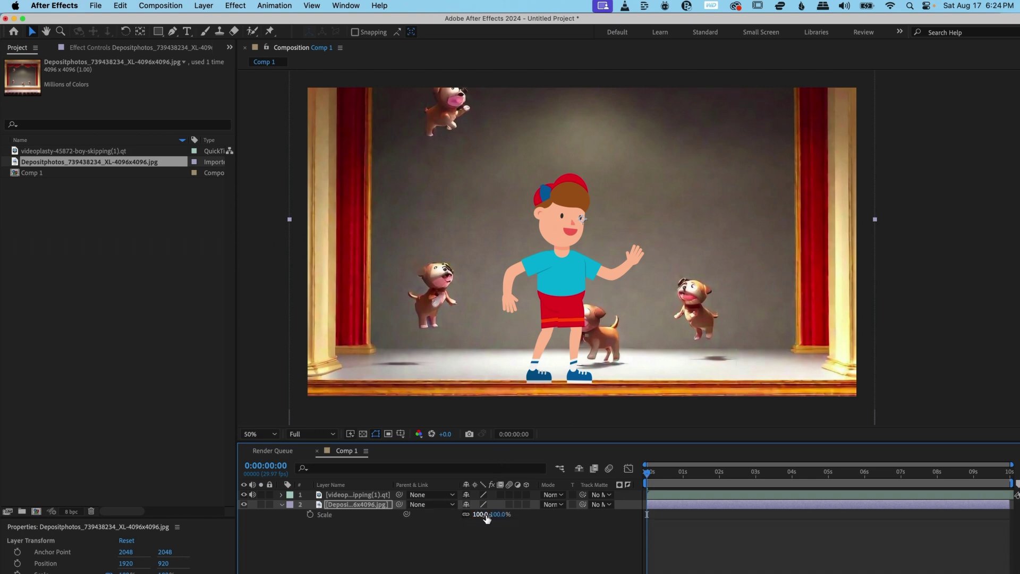
{"action": "left_click_drag", "start_coordinate": [487, 518], "coordinate": [487, 521]}
- Nudge the background down, then move the boy left and shrink him to about 85%
{"action": "right_click", "coordinate": [488, 522]}
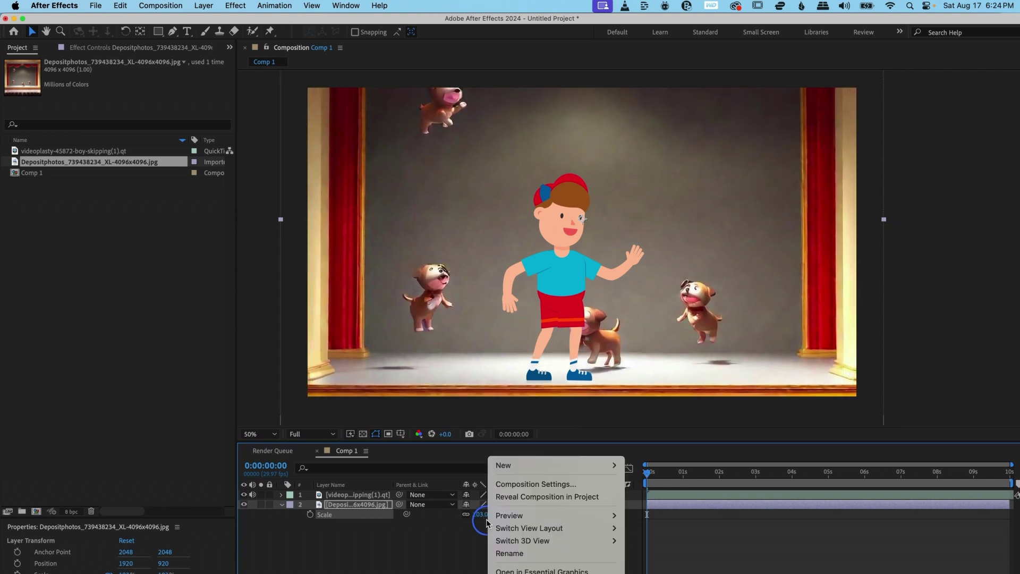
{"action": "key", "text": "Escape"}
{"action": "key", "text": "shift+Down"}
{"action": "key", "text": "shift+Down"}
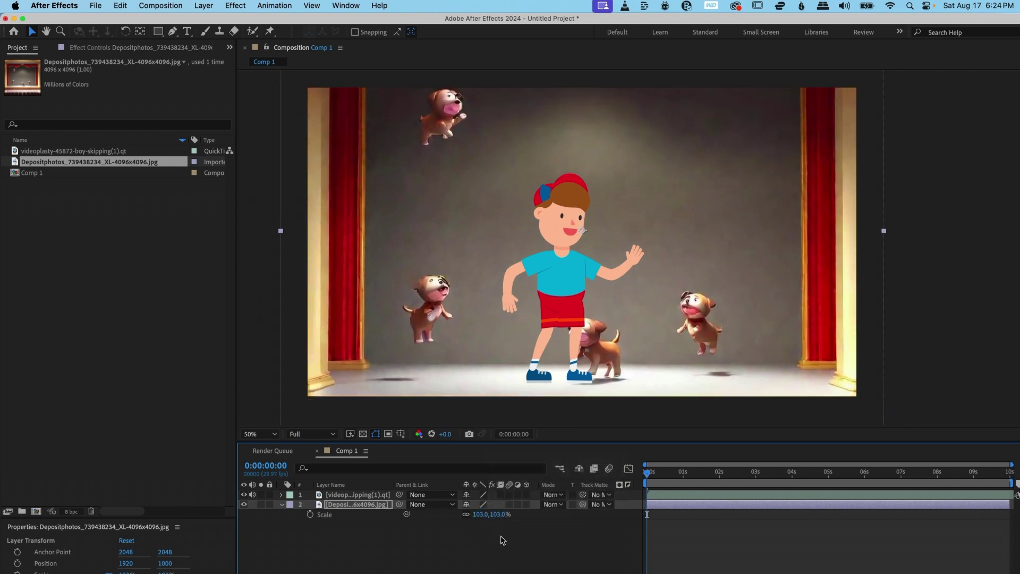
{"action": "left_click", "coordinate": [355, 494]}
{"action": "left_click_drag", "start_coordinate": [571, 277], "coordinate": [533, 282]}
{"action": "key", "text": "s"}
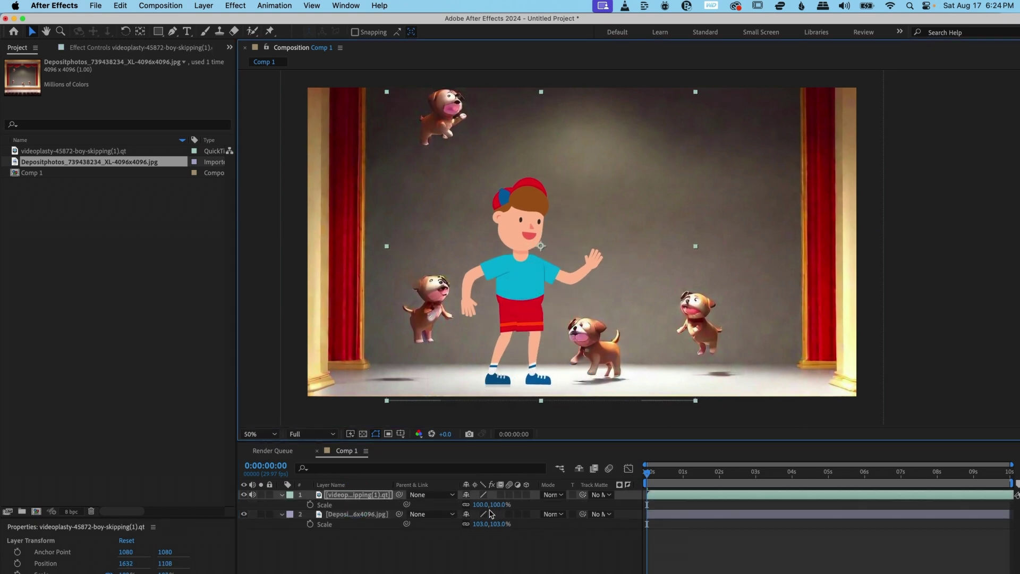
{"action": "left_click_drag", "start_coordinate": [479, 506], "coordinate": [472, 506]}
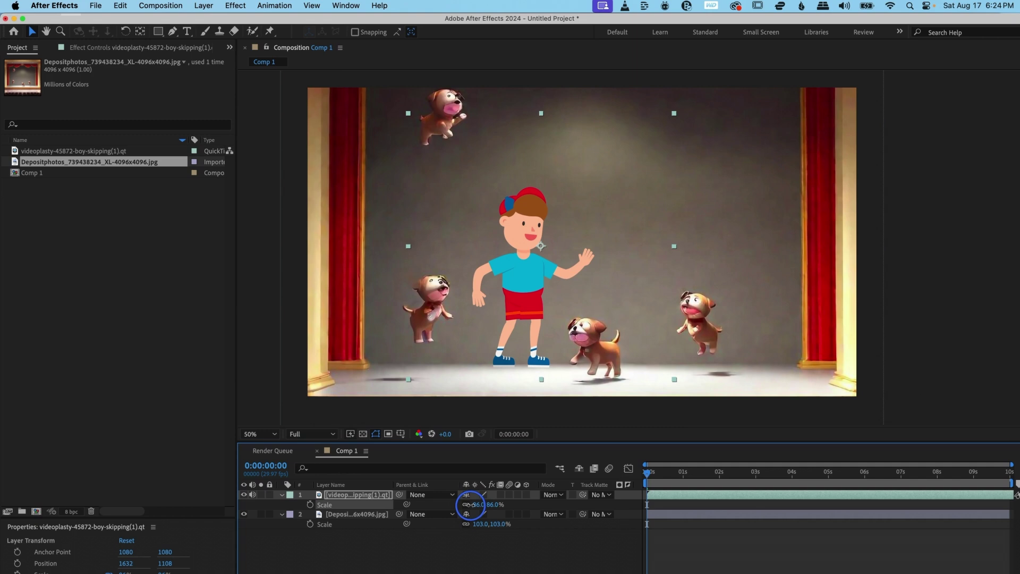
{"action": "left_click_drag", "start_coordinate": [526, 291], "coordinate": [517, 312]}
- Set the boy's scale to 75%, lower him onto the stage floor, and preview the animation
{"action": "left_click", "coordinate": [476, 505]}
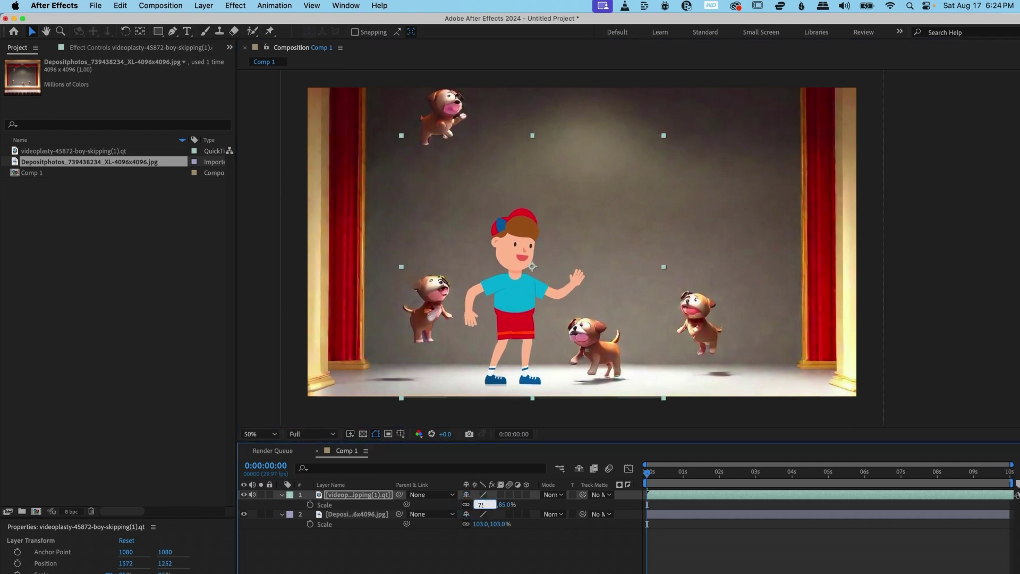
{"action": "type", "text": "75"}
{"action": "key", "text": "Return"}
{"action": "left_click_drag", "start_coordinate": [528, 290], "coordinate": [526, 301]}
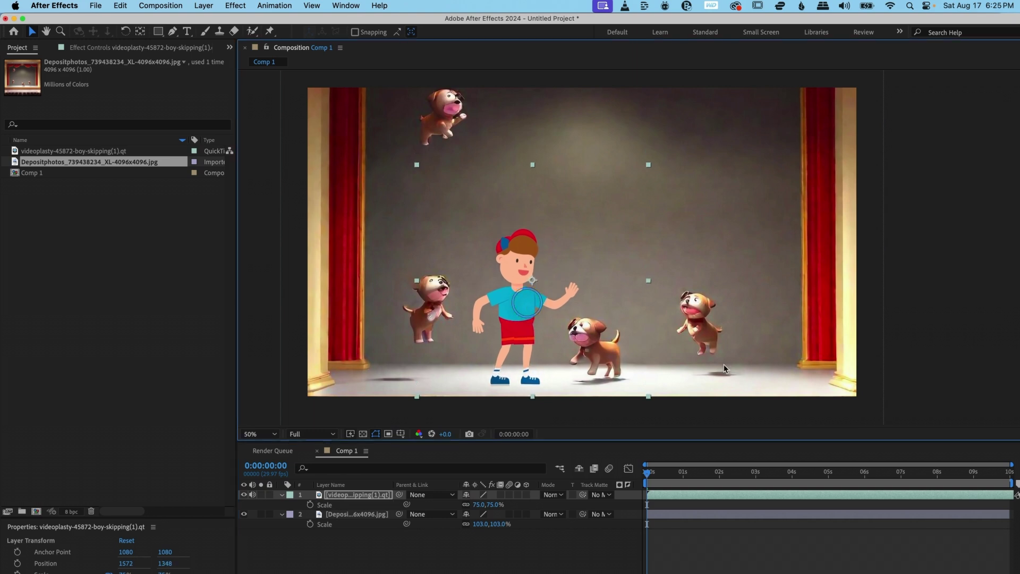
{"action": "key", "text": "space"}
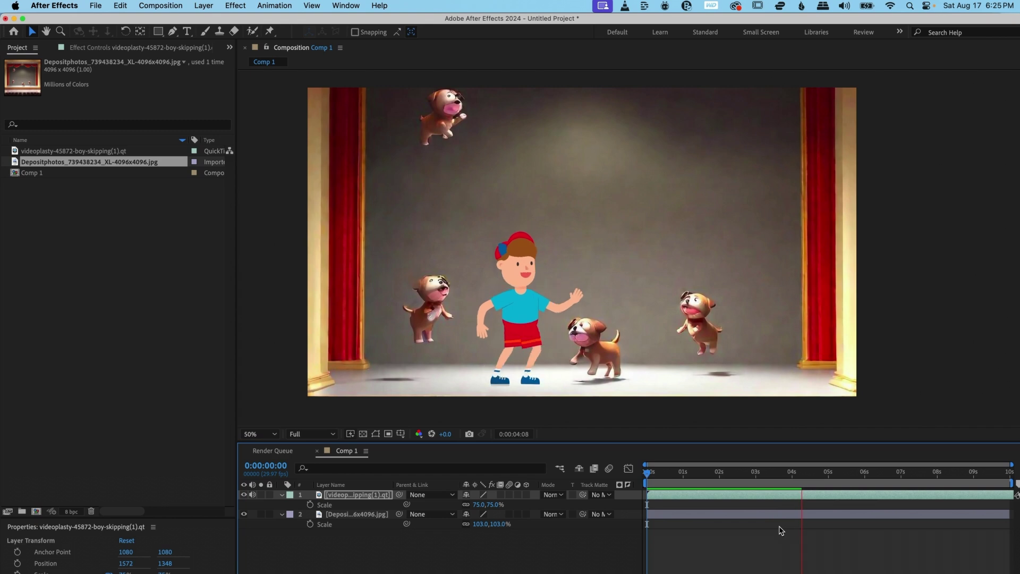
{"action": "key", "text": "space"}
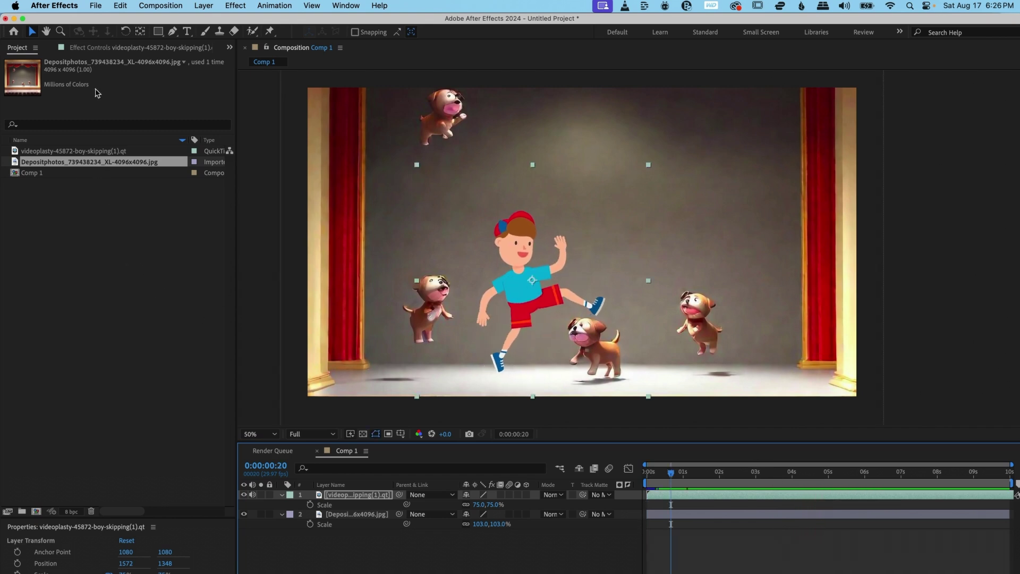
- Import Confetti Drop_Alpha_10s.mov from the confetti download folder
{"action": "left_click", "coordinate": [93, 6]}
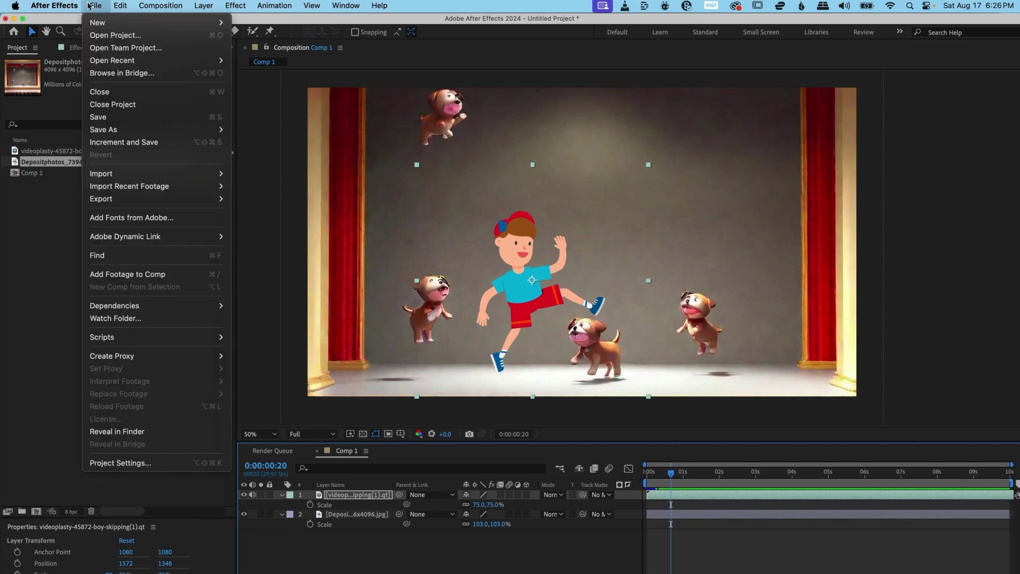
{"action": "mouse_move", "coordinate": [138, 173]}
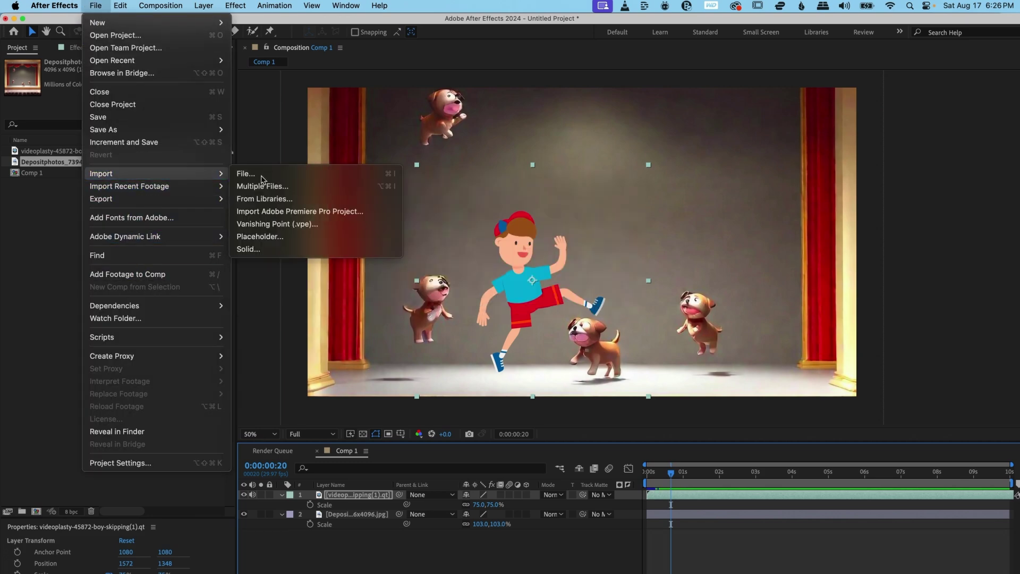
{"action": "left_click", "coordinate": [288, 175]}
{"action": "left_click", "coordinate": [285, 312]}
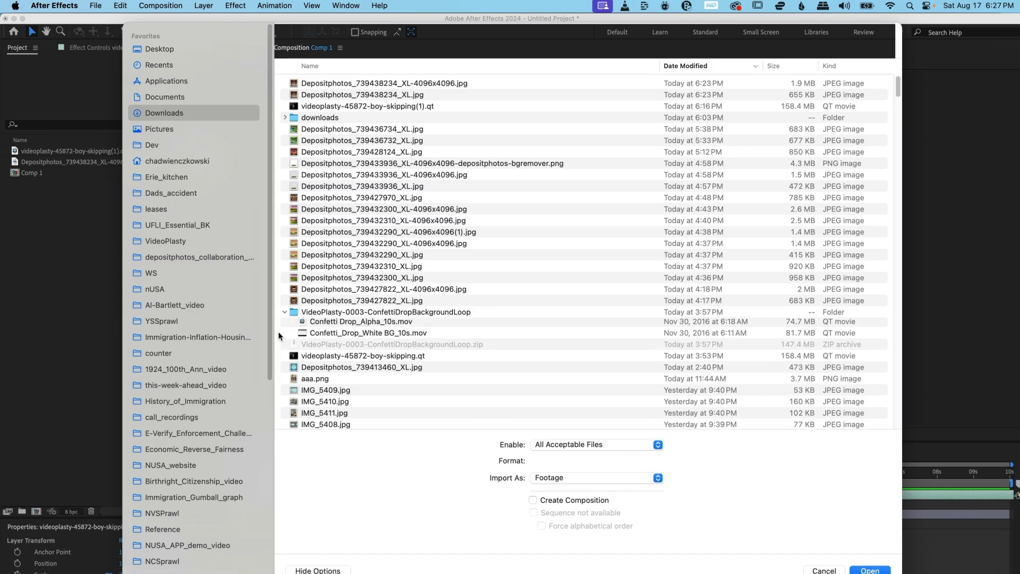
{"action": "double_click", "coordinate": [340, 324]}
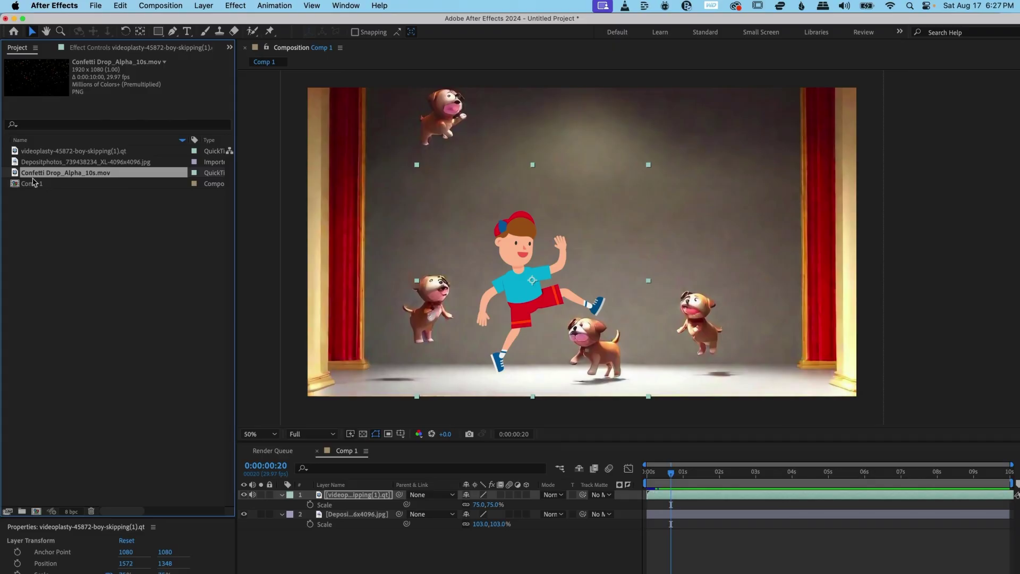
- Put the confetti clip on the top layer and scale it to 203%
{"action": "left_click_drag", "start_coordinate": [14, 175], "coordinate": [349, 493]}
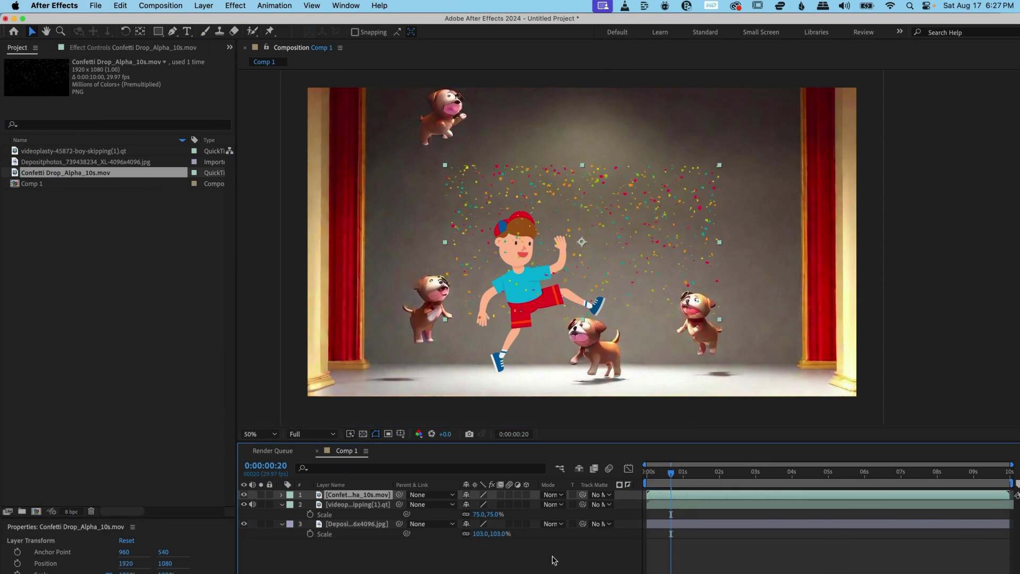
{"action": "key", "text": "s"}
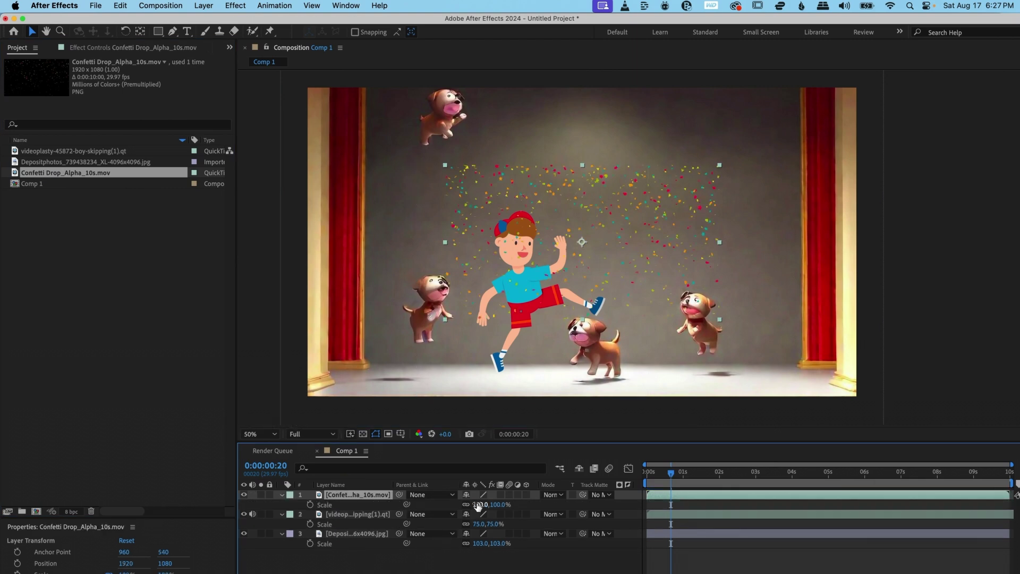
{"action": "left_click_drag", "start_coordinate": [477, 505], "coordinate": [537, 506]}
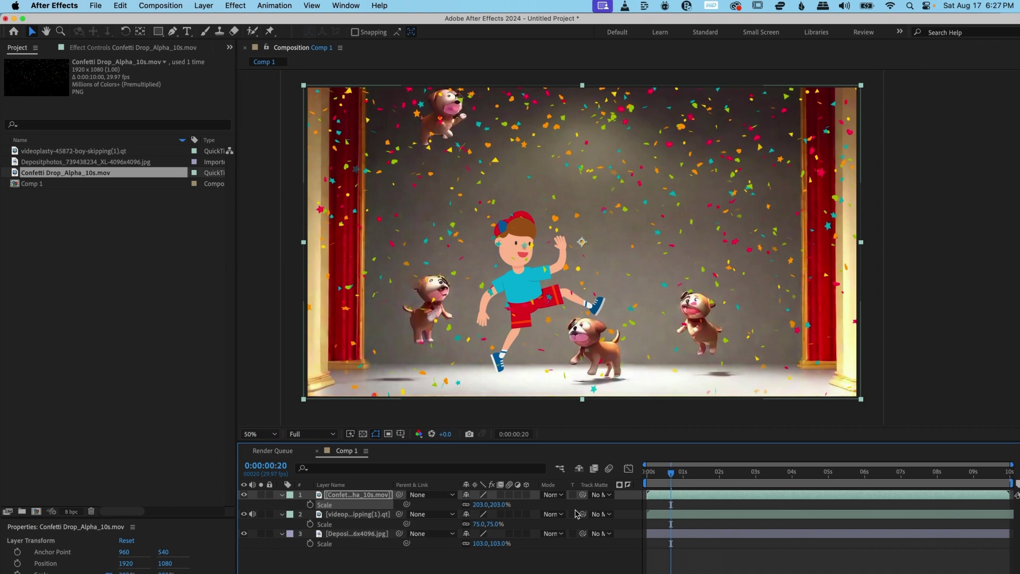
- Set the confetti layer's blend mode to Screen and preview from the timeline start
{"action": "left_click", "coordinate": [553, 495]}
{"action": "left_click", "coordinate": [571, 404]}
{"action": "left_click", "coordinate": [652, 478]}
{"action": "key", "text": "space"}
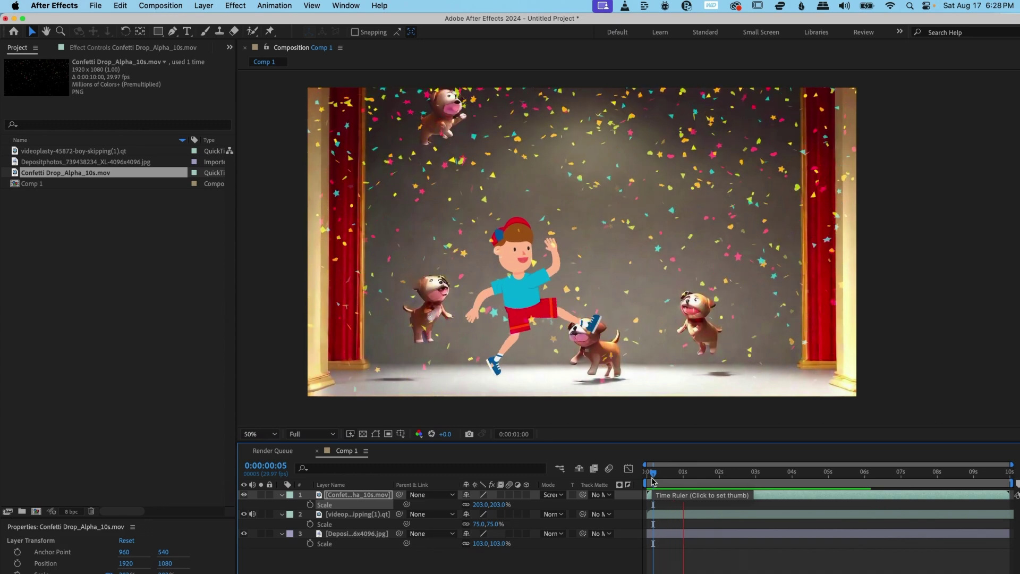